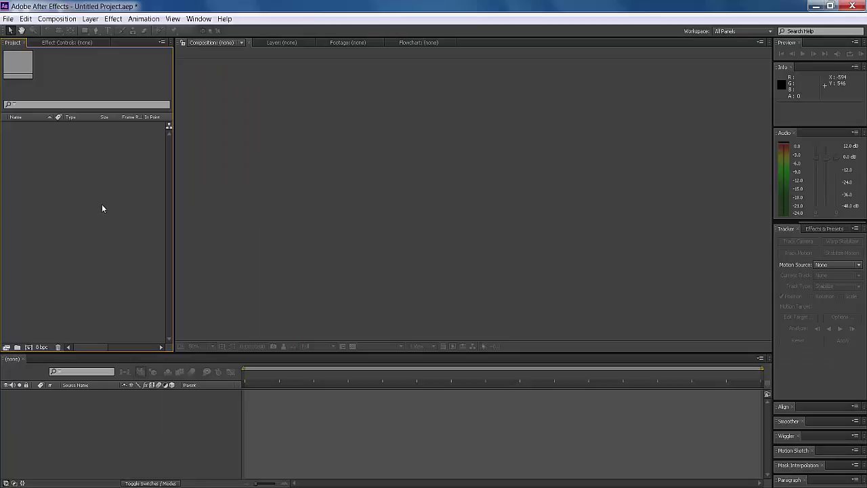
# - Import the photos 00.jpg and 15.jpg together, then clear the project selection
pyautogui.doubleClick(64, 184)
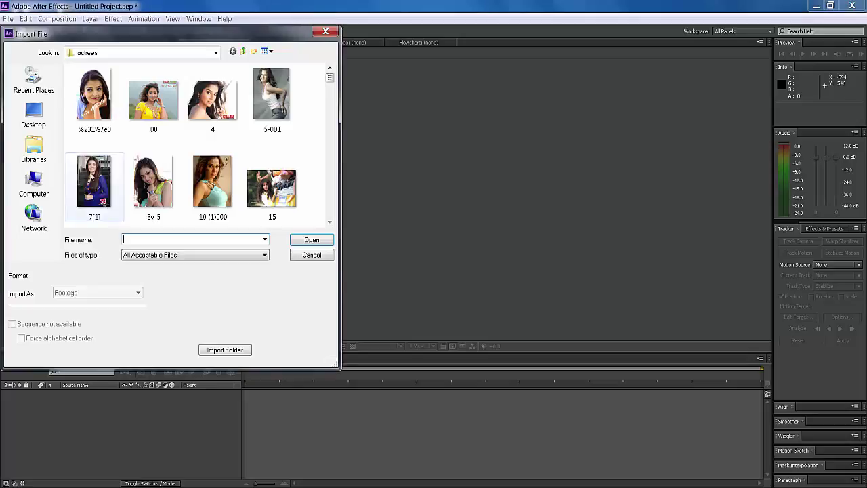
pyautogui.click(161, 110)
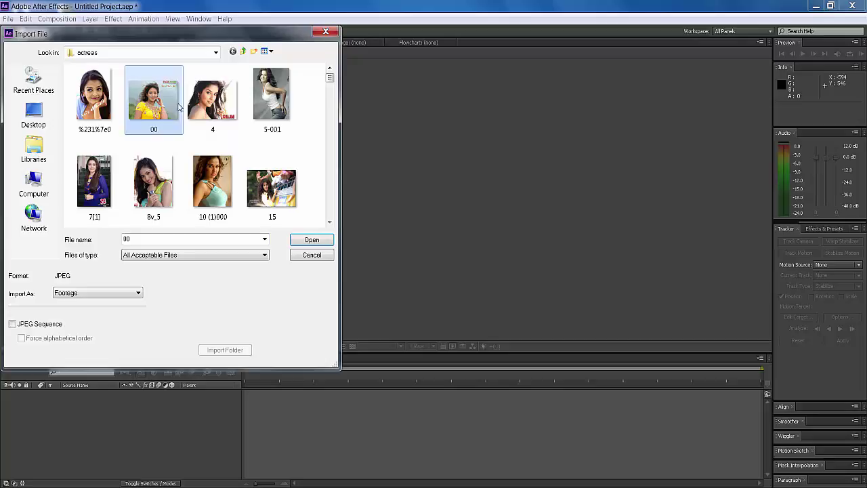
pyautogui.keyDown('ctrl'); pyautogui.click(269, 183); pyautogui.keyUp('ctrl')
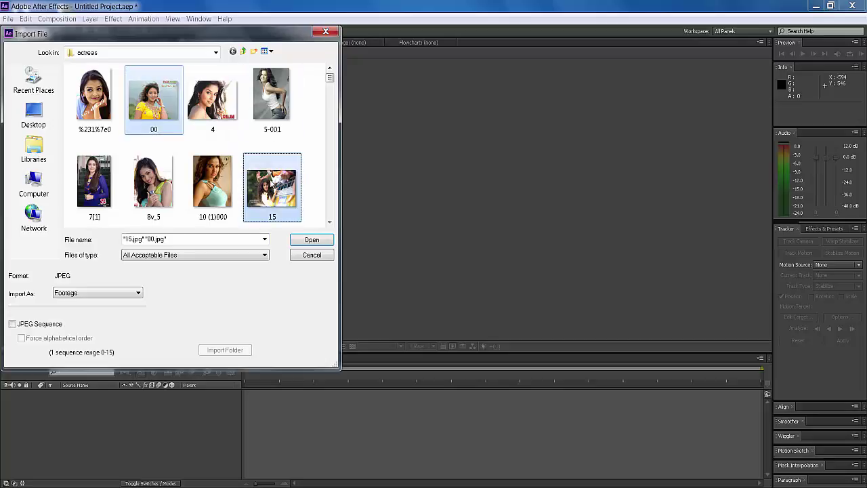
pyautogui.click(318, 242)
pyautogui.click(27, 152)
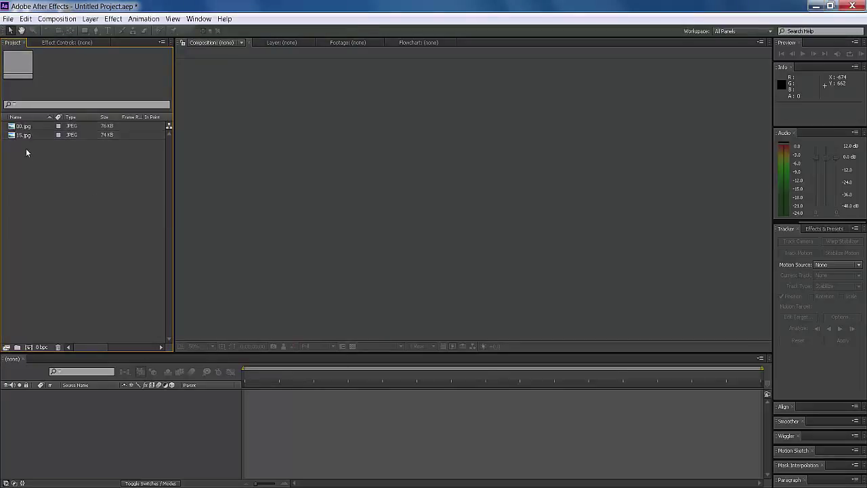
# - Build composition 00 (640x480, 25 fps) from 00.jpg, undoing and recreating the first attempt
pyautogui.moveTo(26, 126); pyautogui.dragTo(40, 409)
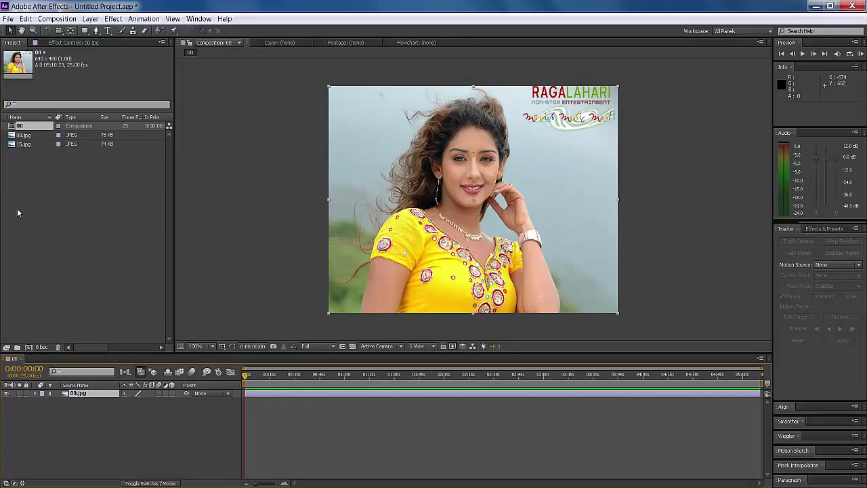
pyautogui.click(17, 208)
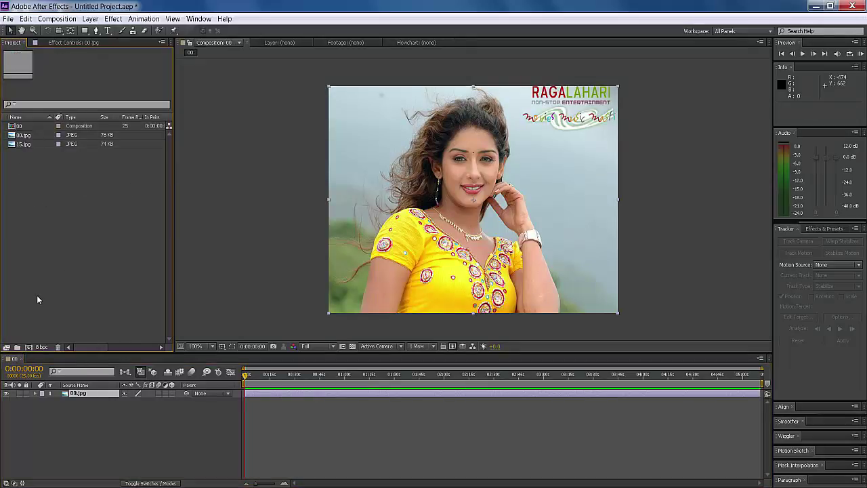
pyautogui.click(77, 395)
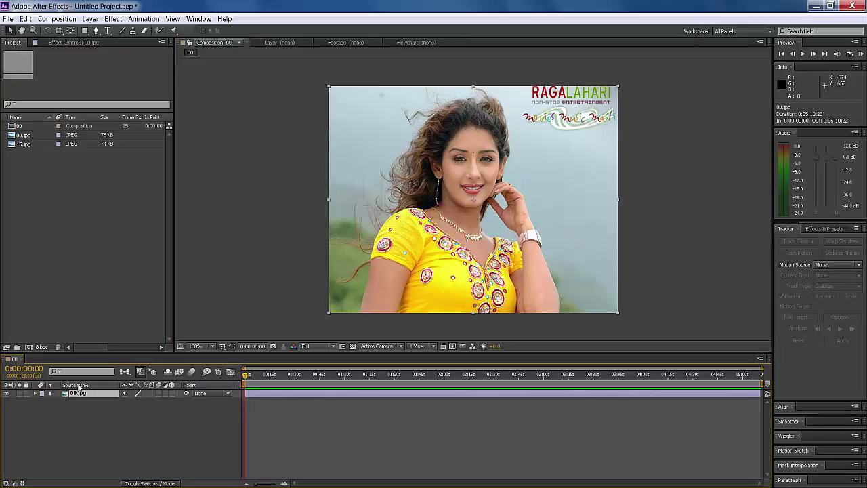
pyautogui.hotkey('ctrl', 'z')
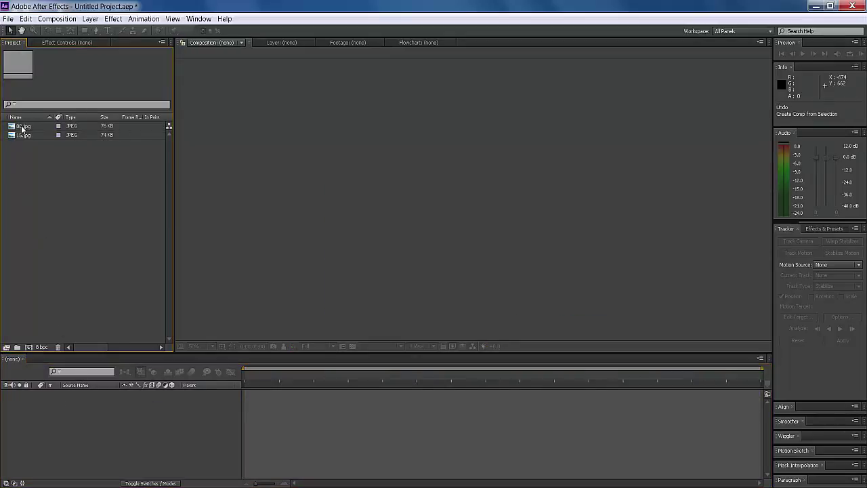
pyautogui.click(24, 126)
pyautogui.moveTo(11, 127); pyautogui.dragTo(27, 347)
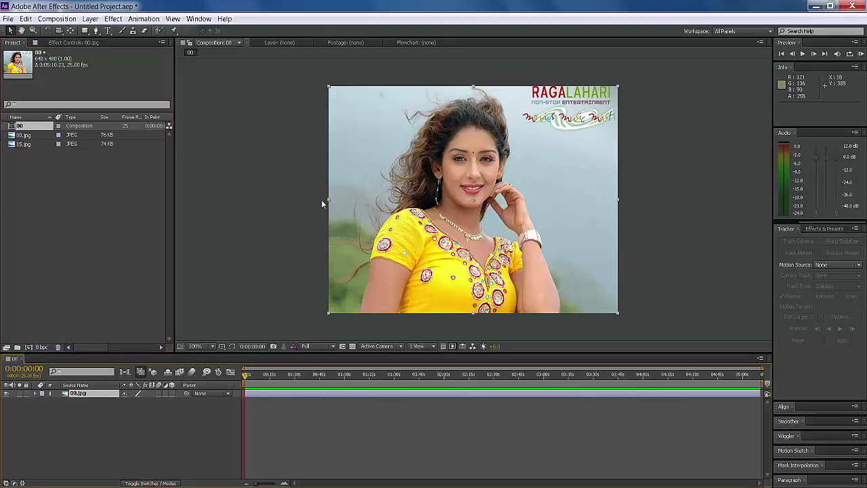
# - Set the 00.jpg layer's Scale to 45%
pyautogui.click(79, 394)
pyautogui.press('s')
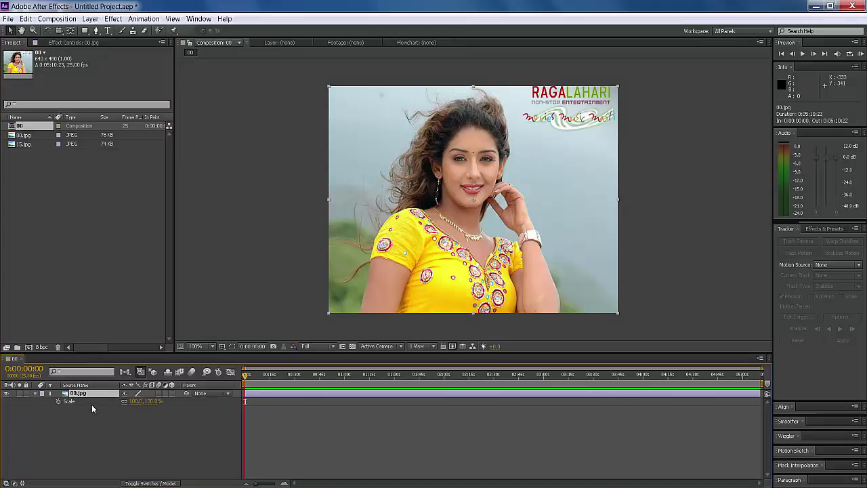
pyautogui.moveTo(150, 404); pyautogui.dragTo(124, 404)
pyautogui.click(137, 401)
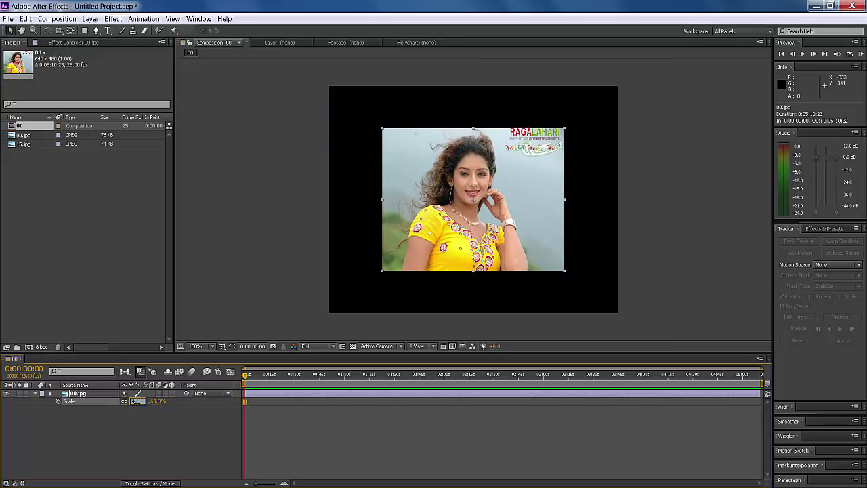
pyautogui.write('45')
pyautogui.press('Return')
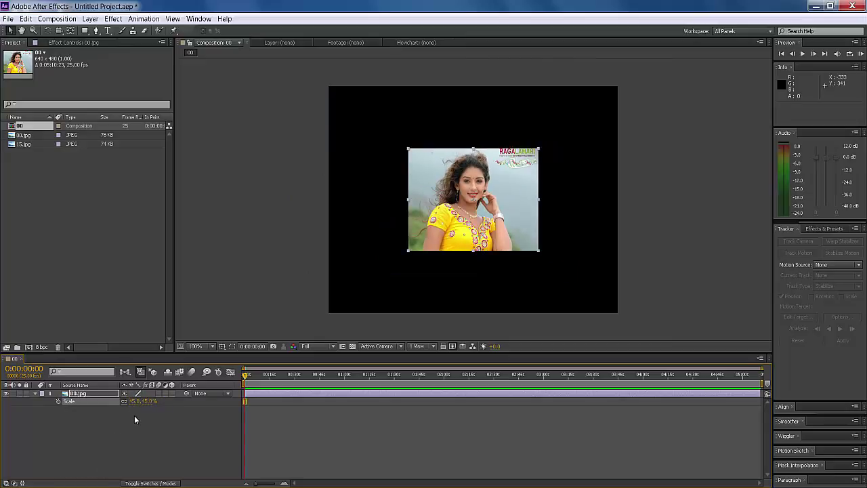
pyautogui.click(41, 406)
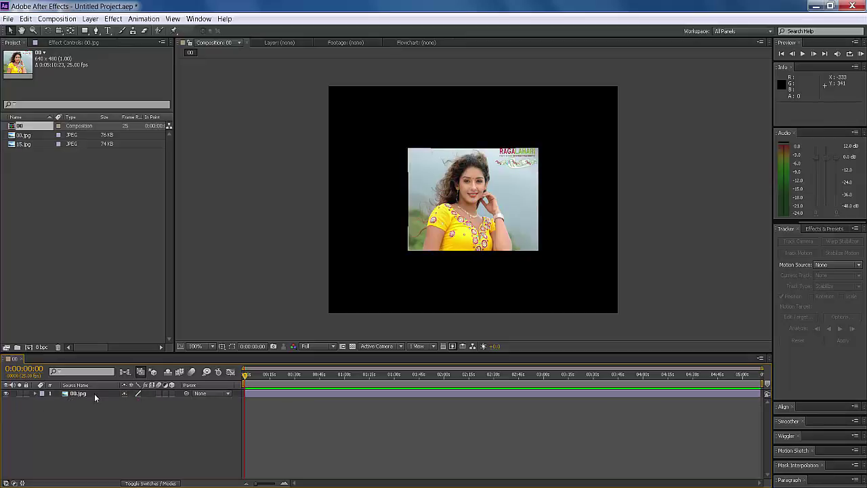
pyautogui.click(94, 394)
pyautogui.click(93, 408)
# - Add 15.jpg as a second layer below 00.jpg and scale it to 41%
pyautogui.click(27, 144)
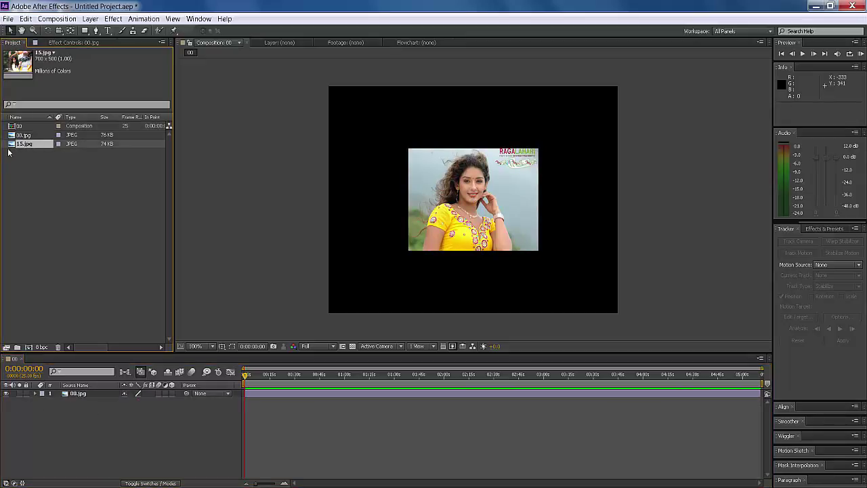
pyautogui.moveTo(10, 148); pyautogui.dragTo(37, 433)
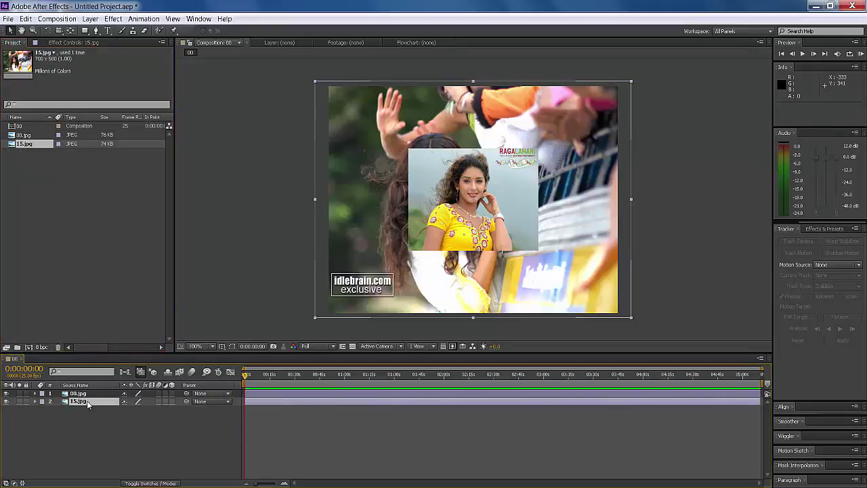
pyautogui.press('s')
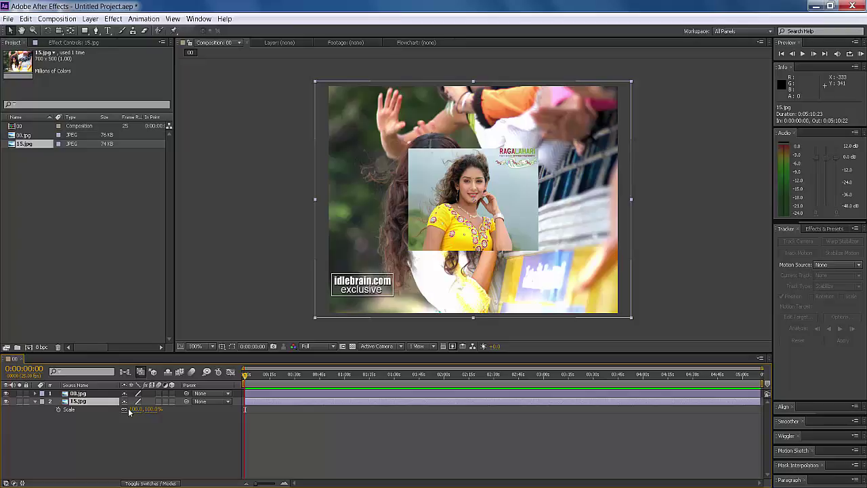
pyautogui.click(136, 409)
pyautogui.write('45')
pyautogui.press('Return')
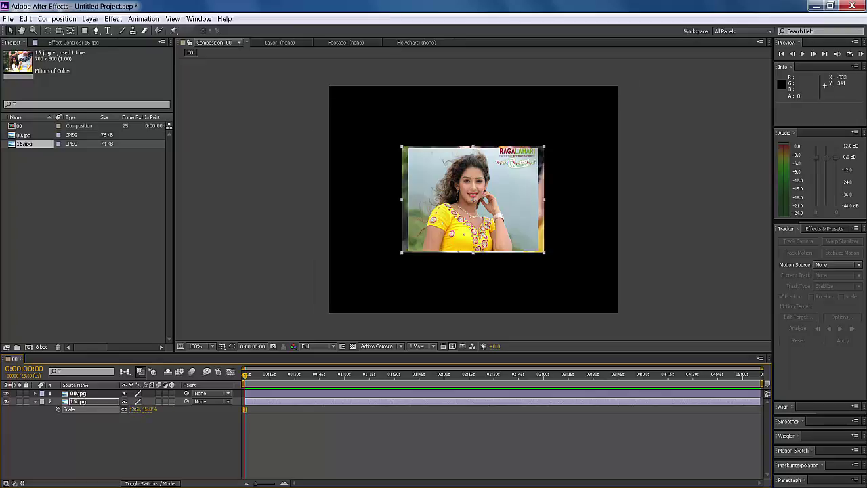
pyautogui.moveTo(144, 412); pyautogui.dragTo(131, 411)
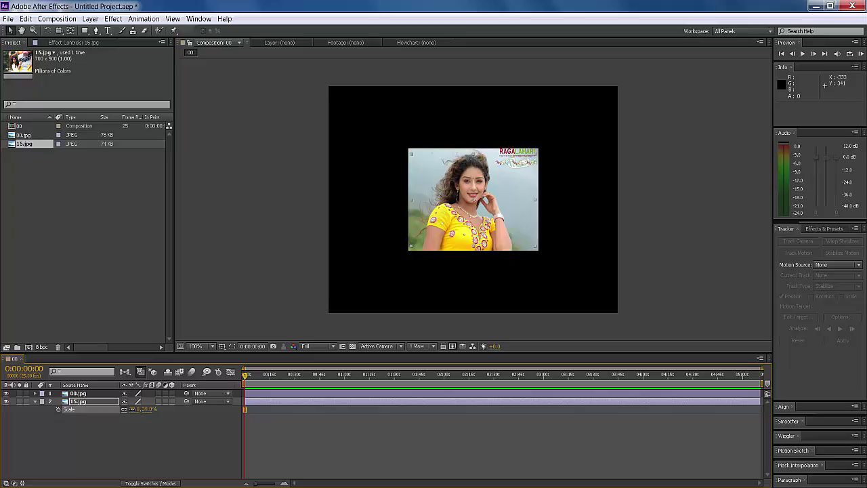
pyautogui.moveTo(132, 410); pyautogui.dragTo(139, 411)
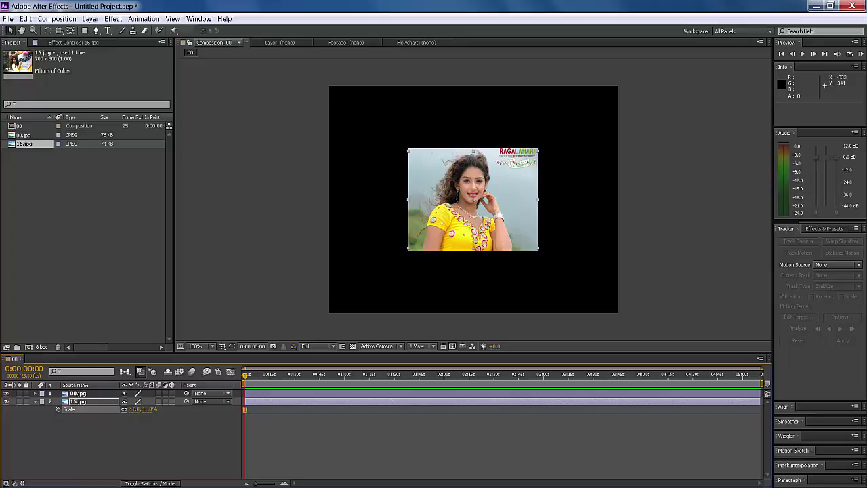
pyautogui.click(133, 453)
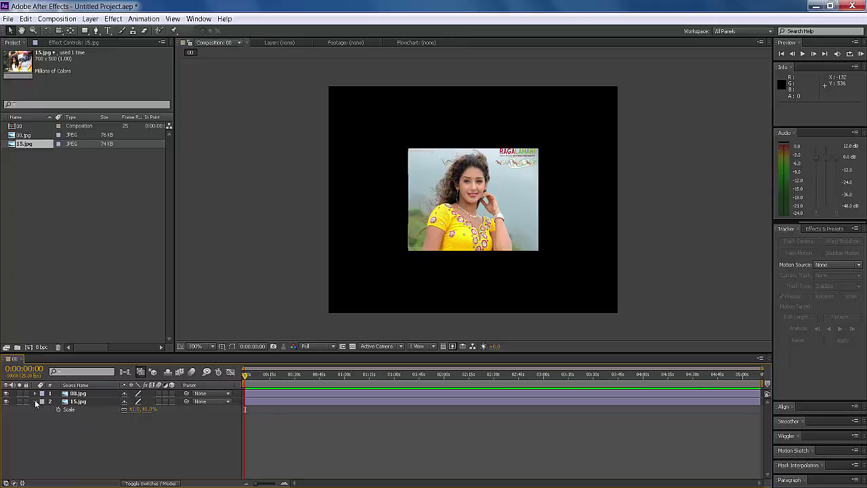
pyautogui.click(34, 401)
pyautogui.click(75, 385)
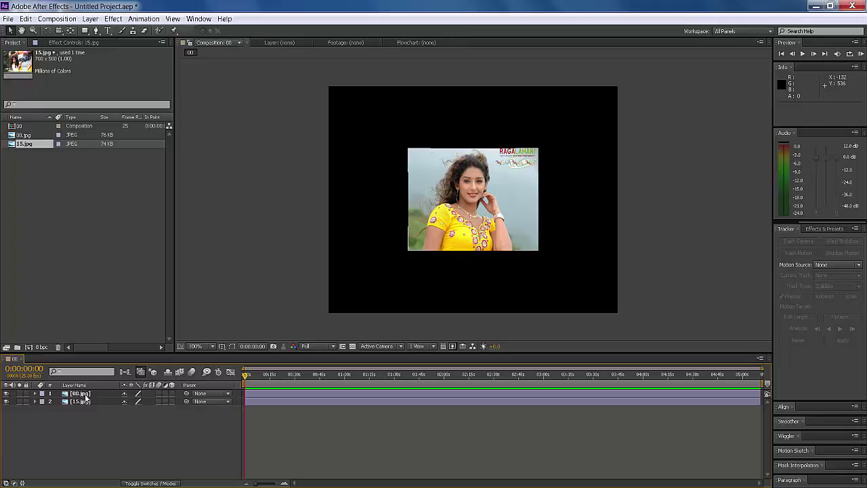
pyautogui.click(86, 394)
pyautogui.click(74, 384)
# - Create a 640x480 tan solid layer named Bg over both photos
pyautogui.click(85, 424)
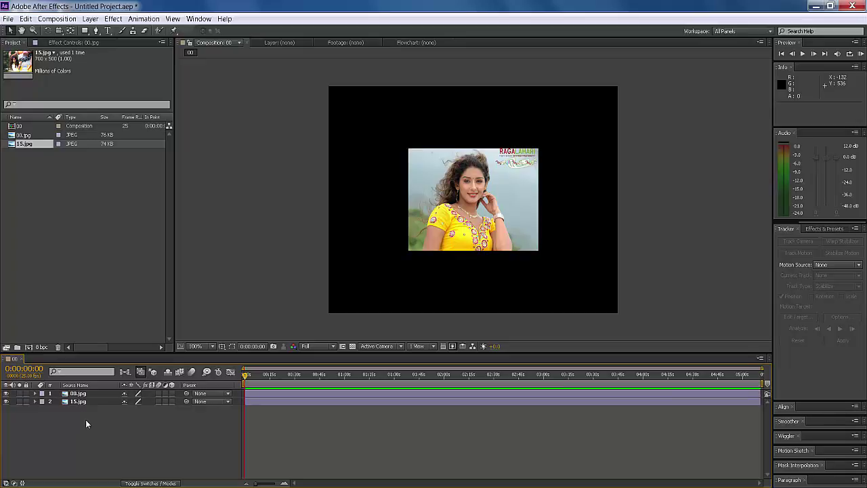
pyautogui.rightClick(84, 424)
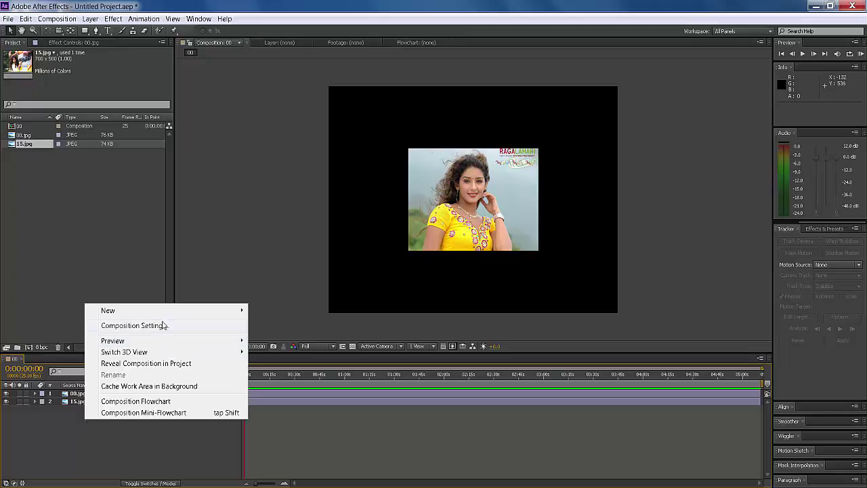
pyautogui.moveTo(224, 308)
pyautogui.click(272, 337)
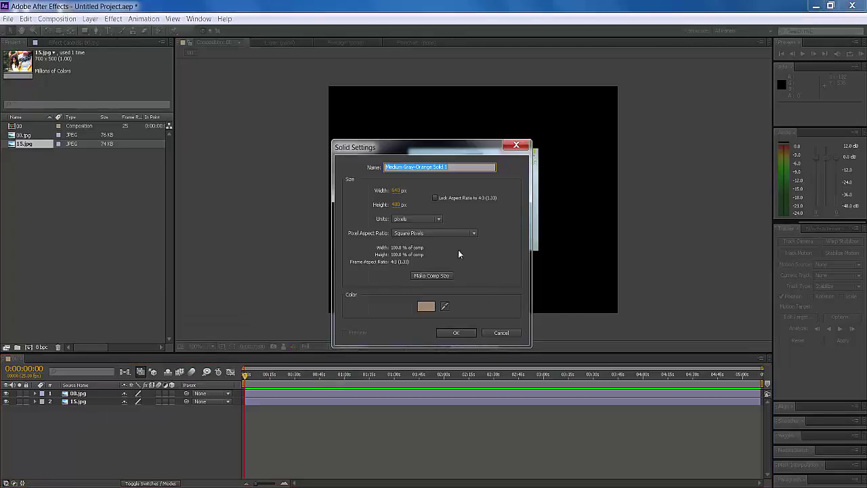
pyautogui.click(426, 308)
pyautogui.click(365, 231)
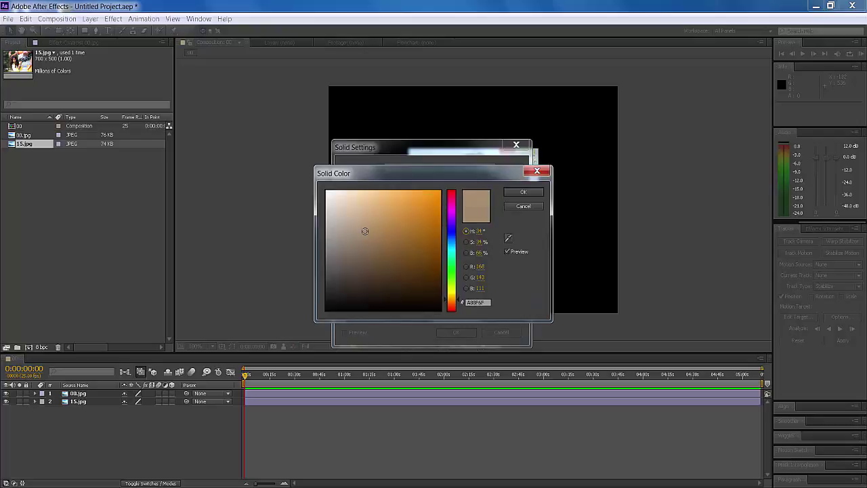
pyautogui.click(522, 193)
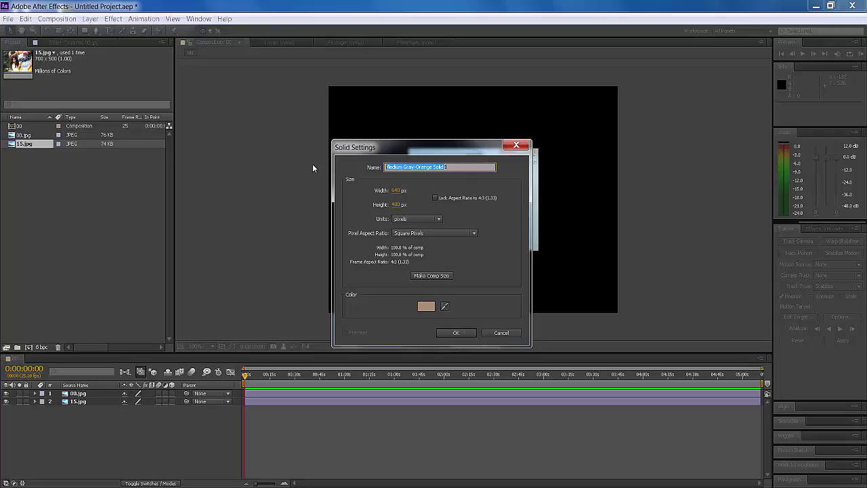
pyautogui.write('bg1')
pyautogui.click(458, 333)
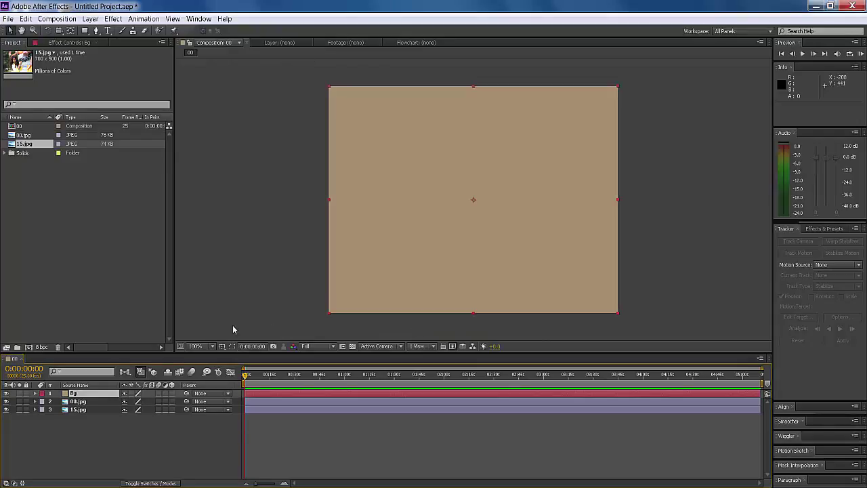
# - Move the Bg solid below both photos and hide the 15.jpg layer
pyautogui.moveTo(85, 394); pyautogui.dragTo(119, 416)
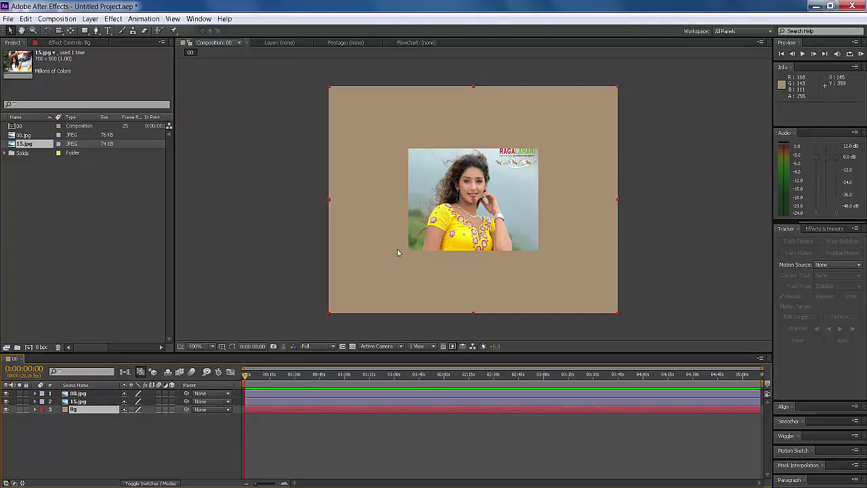
pyautogui.click(124, 417)
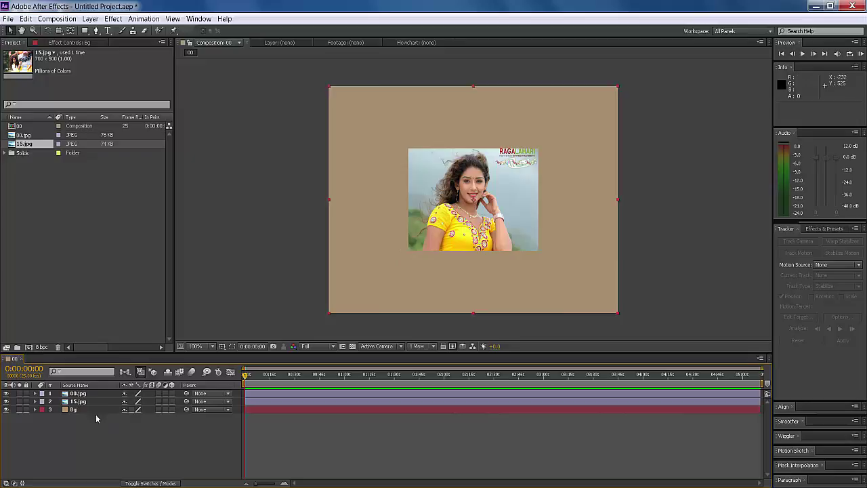
pyautogui.click(85, 394)
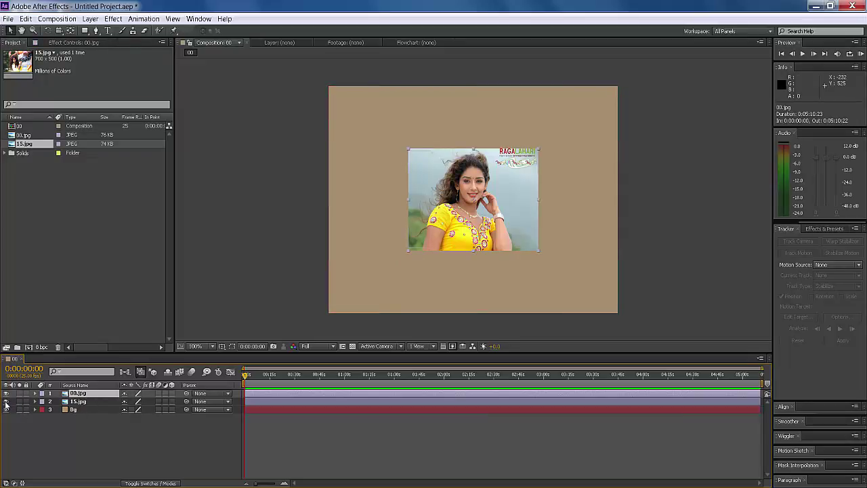
pyautogui.click(6, 401)
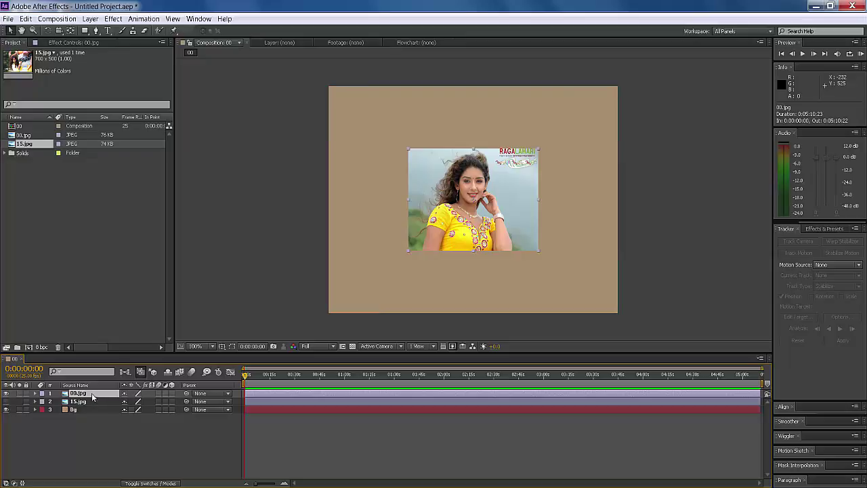
# - Make 00.jpg a 3D layer oriented 304°, 0°, 13° and lower it in the viewer
pyautogui.click(171, 393)
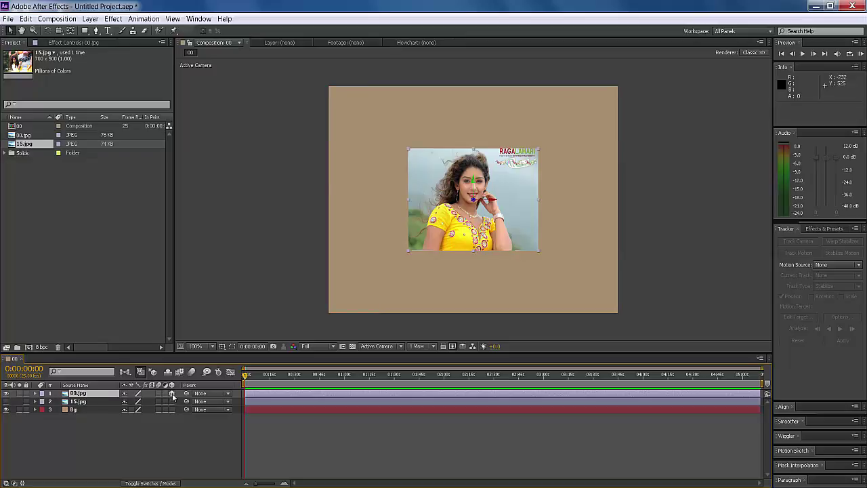
pyautogui.click(78, 394)
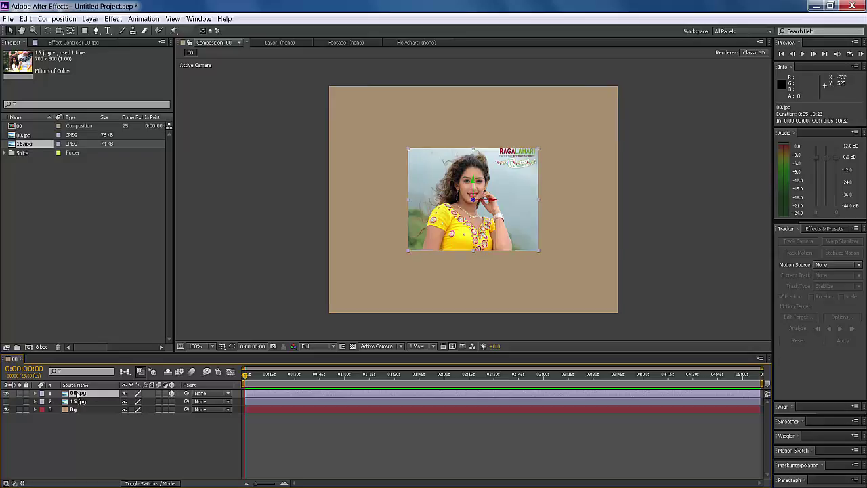
pyautogui.click(35, 393)
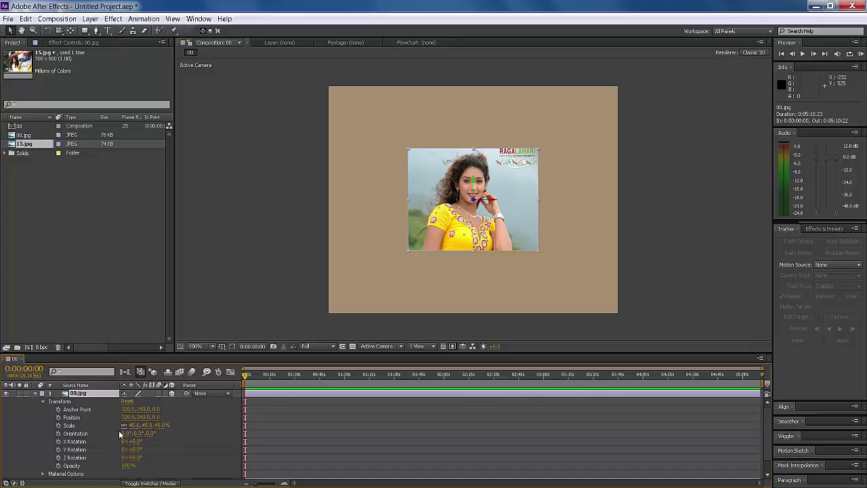
pyautogui.moveTo(124, 433); pyautogui.dragTo(88, 421)
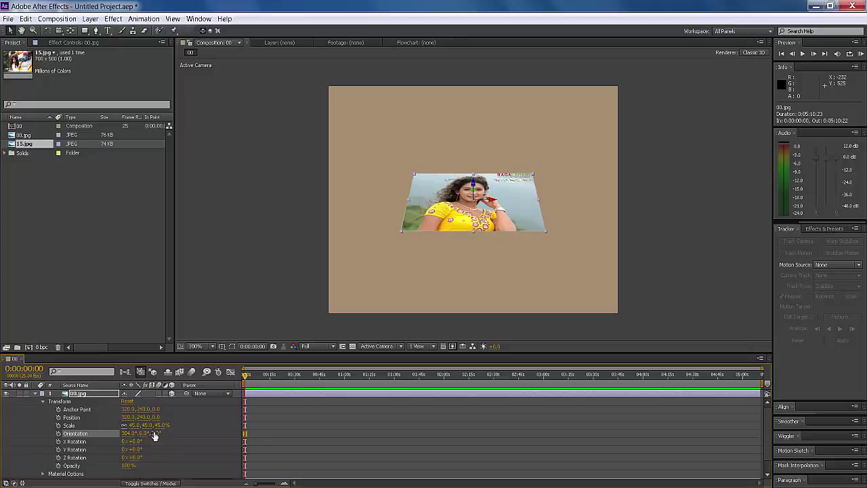
pyautogui.moveTo(155, 432); pyautogui.dragTo(162, 433)
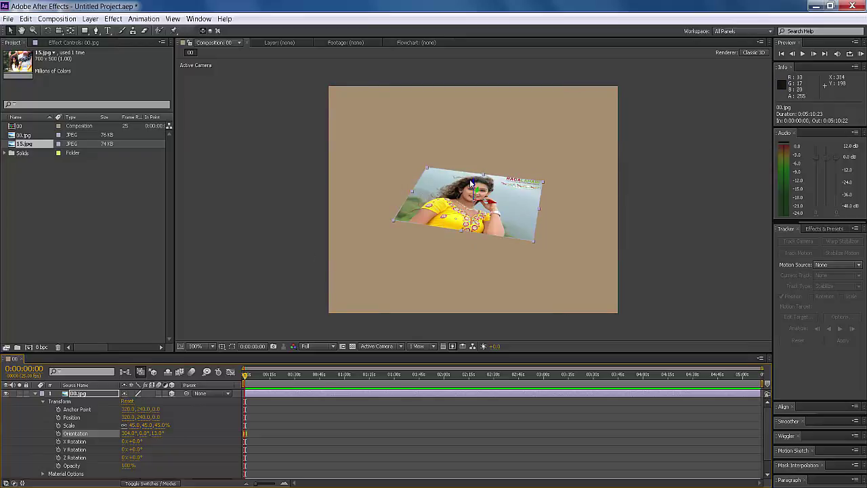
pyautogui.moveTo(473, 182); pyautogui.dragTo(472, 214)
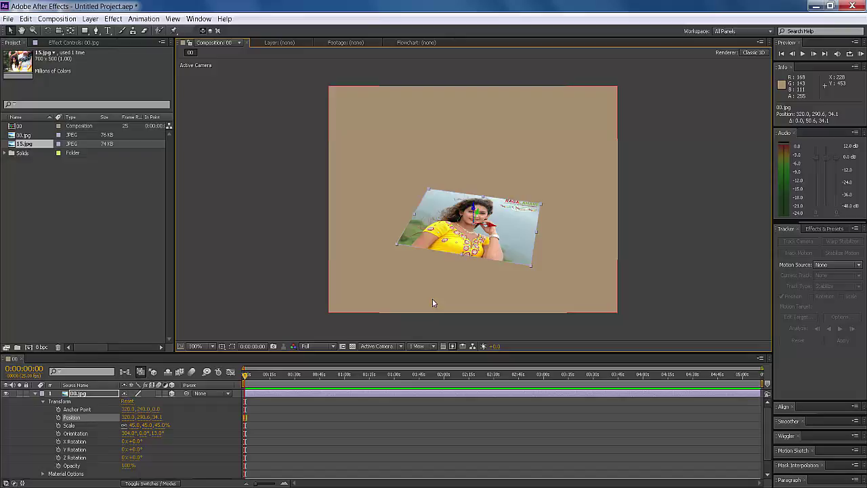
# - Unhide 15.jpg, make it 3D, and expand both photo layers' transform properties
pyautogui.click(36, 394)
pyautogui.click(19, 401)
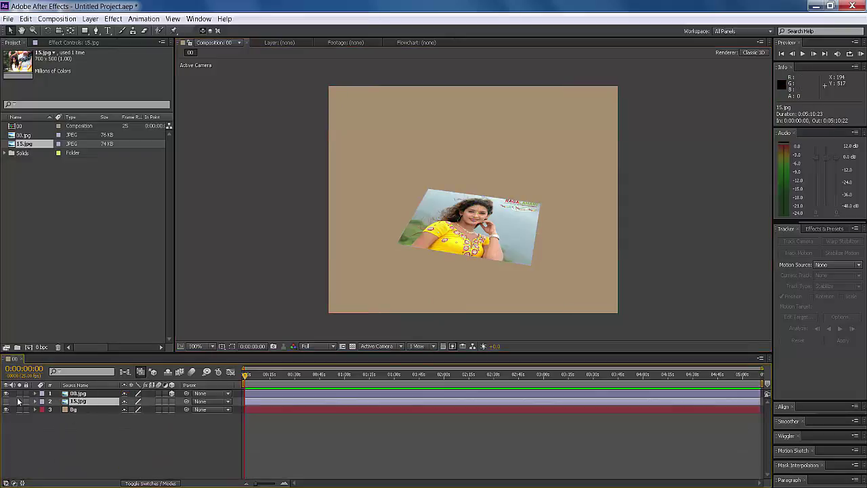
pyautogui.click(6, 393)
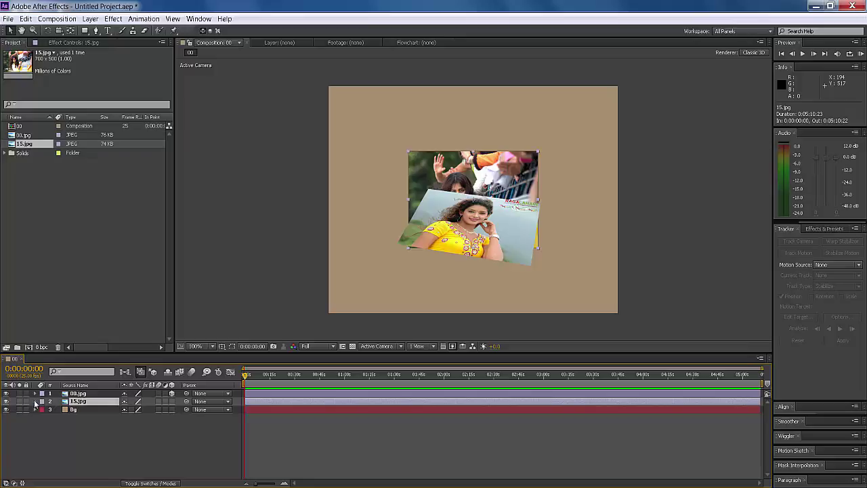
pyautogui.click(35, 402)
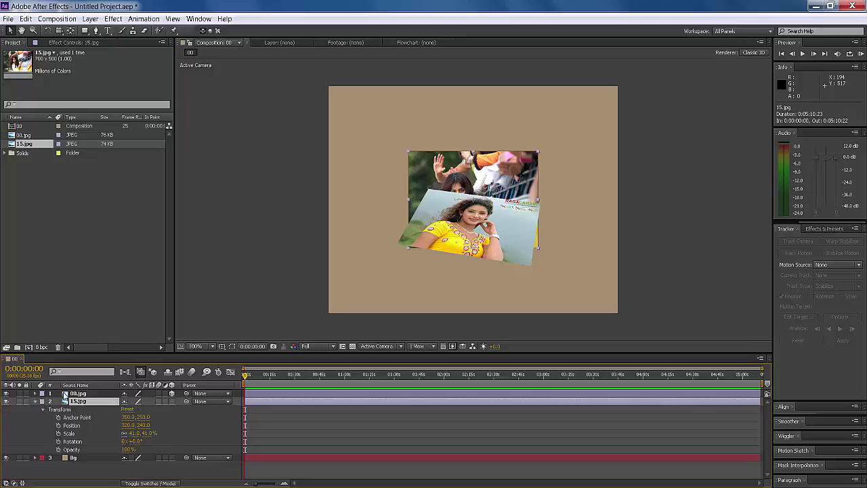
pyautogui.click(171, 401)
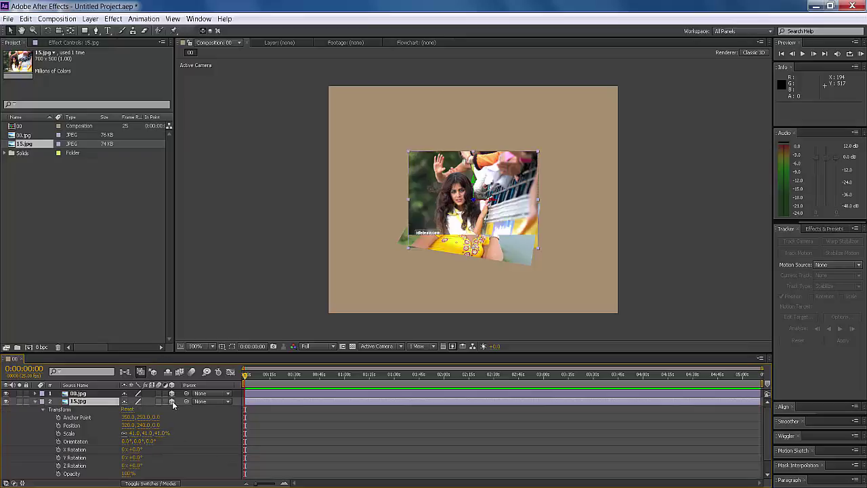
pyautogui.click(35, 393)
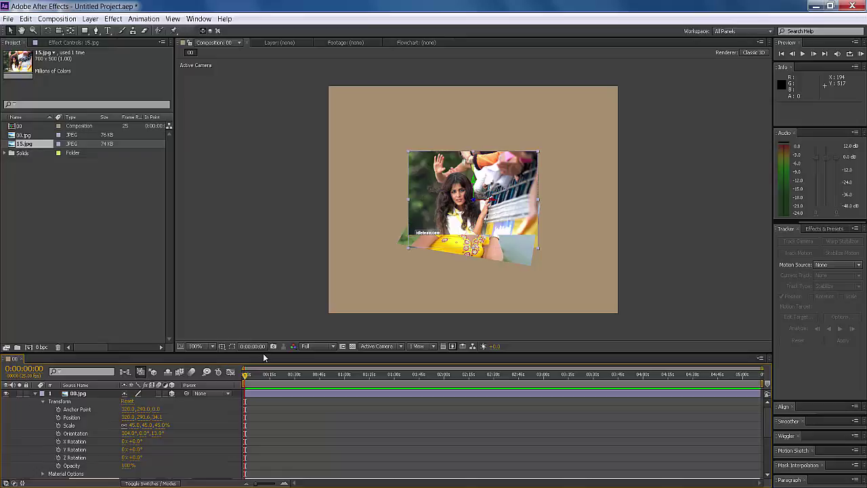
pyautogui.moveTo(264, 357); pyautogui.dragTo(275, 230)
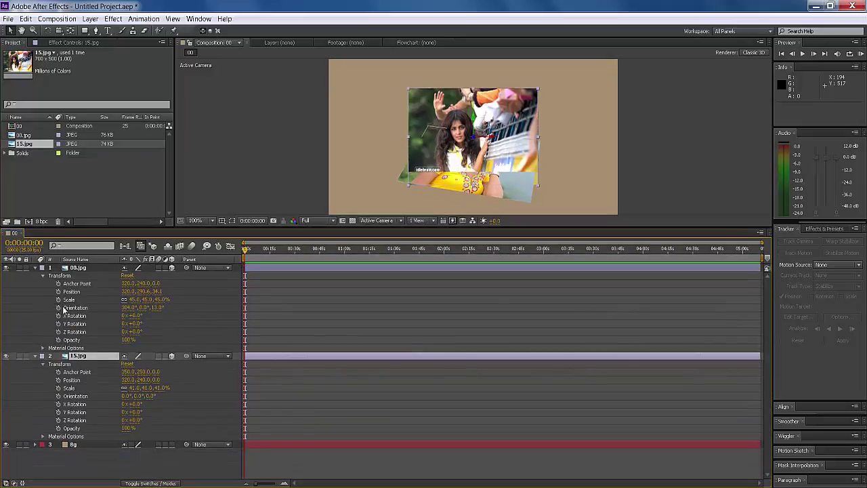
# - Give 15.jpg Orientation 304° X and 15° Z, then lower it onto 00.jpg
pyautogui.click(129, 307)
pyautogui.click(160, 307)
pyautogui.click(126, 396)
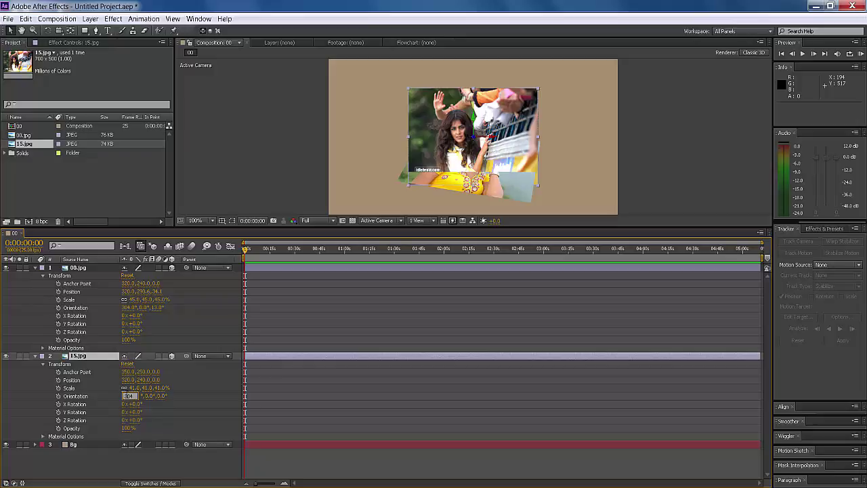
pyautogui.write('304')
pyautogui.click(159, 396)
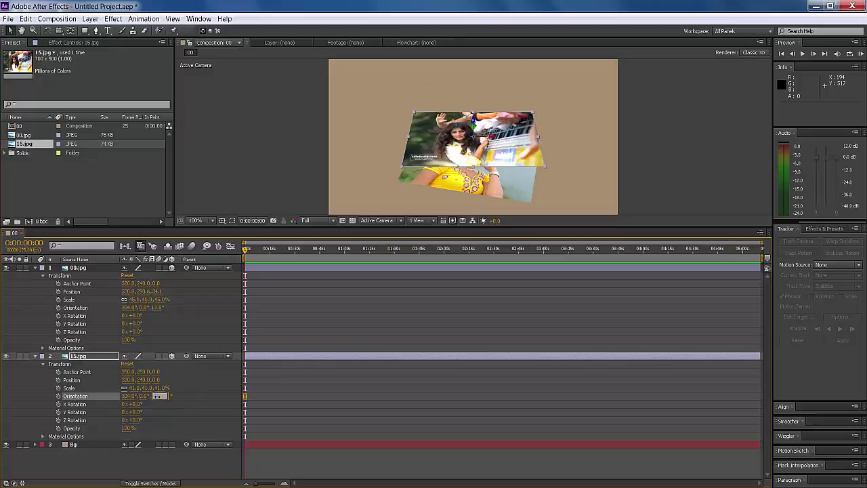
pyautogui.write('15')
pyautogui.press('Return')
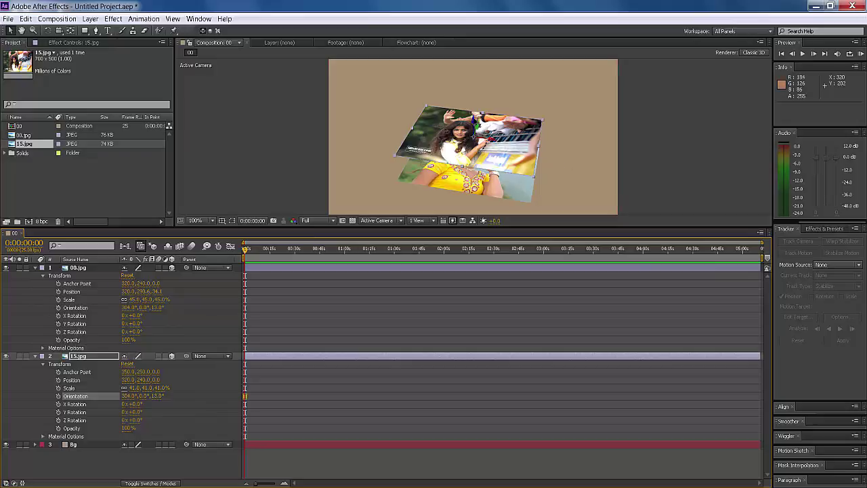
pyautogui.moveTo(475, 122); pyautogui.dragTo(471, 147)
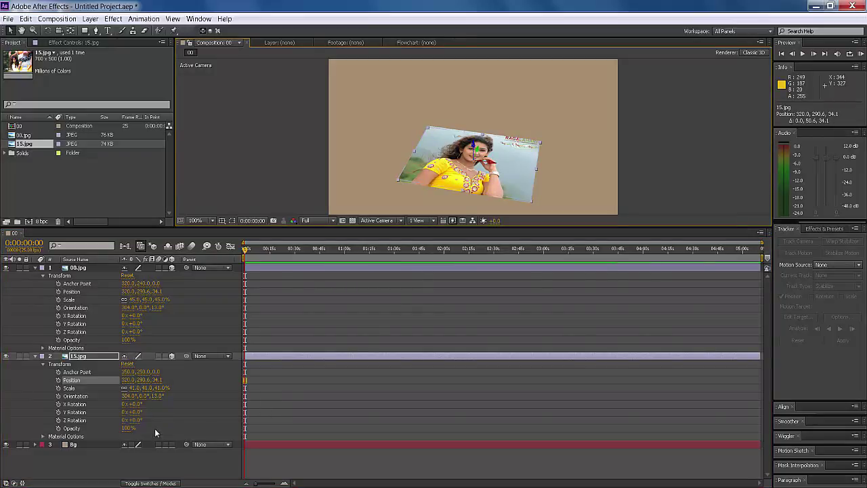
# - Collapse the 00.jpg and 15.jpg layer properties and reselect the layers
pyautogui.click(36, 267)
pyautogui.click(35, 275)
pyautogui.click(52, 388)
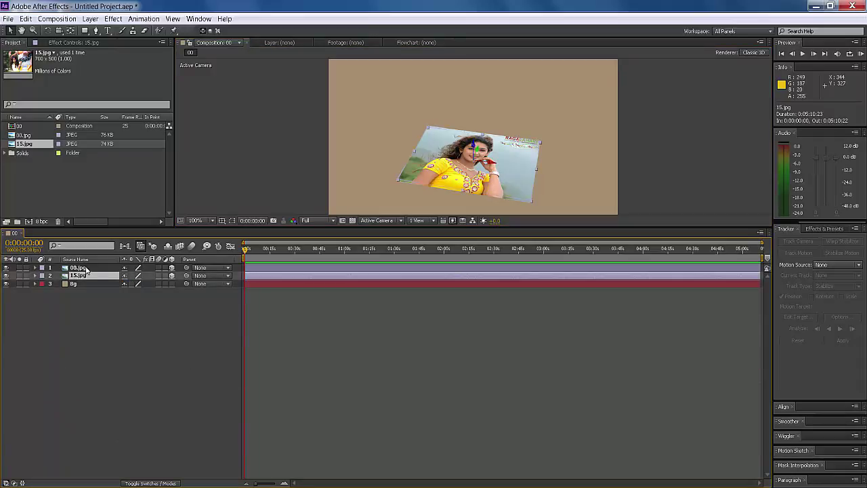
pyautogui.click(122, 329)
pyautogui.click(83, 266)
pyautogui.click(46, 276)
# - Hide 15.jpg, toggle 00.jpg's visibility, and drag the divider down to enlarge the viewer
pyautogui.click(7, 276)
pyautogui.click(85, 268)
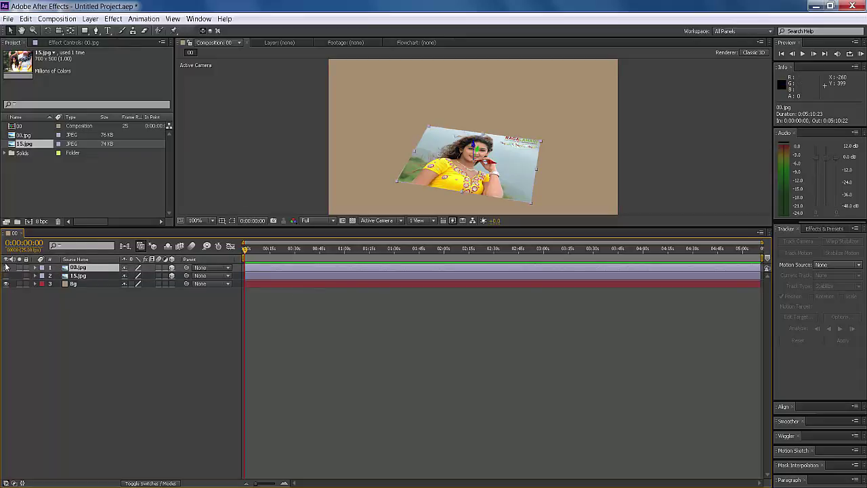
pyautogui.click(6, 268)
pyautogui.click(6, 268)
pyautogui.click(6, 268)
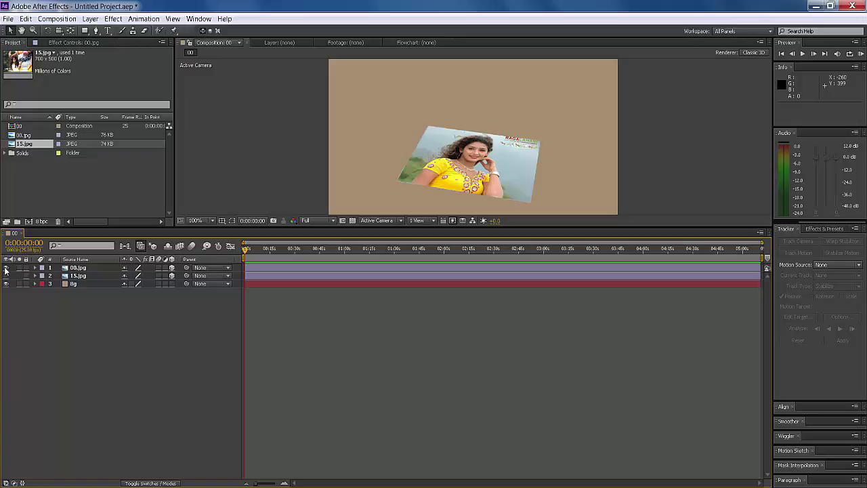
pyautogui.click(78, 267)
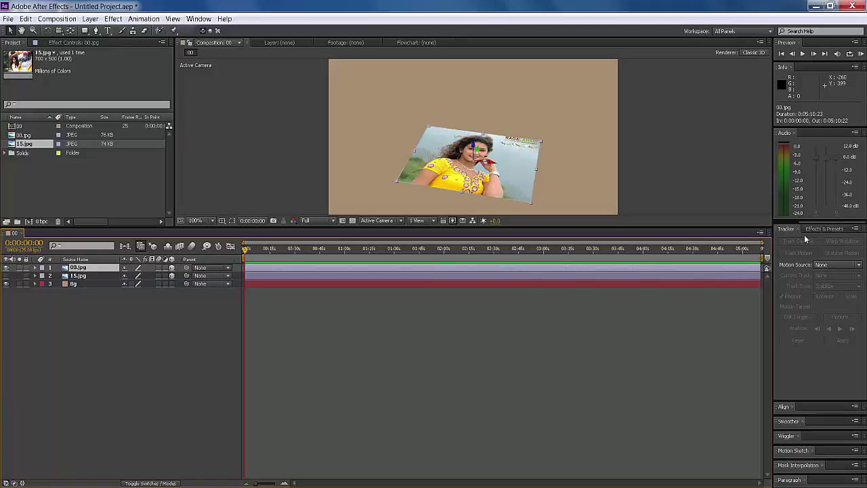
pyautogui.moveTo(341, 226); pyautogui.dragTo(342, 339)
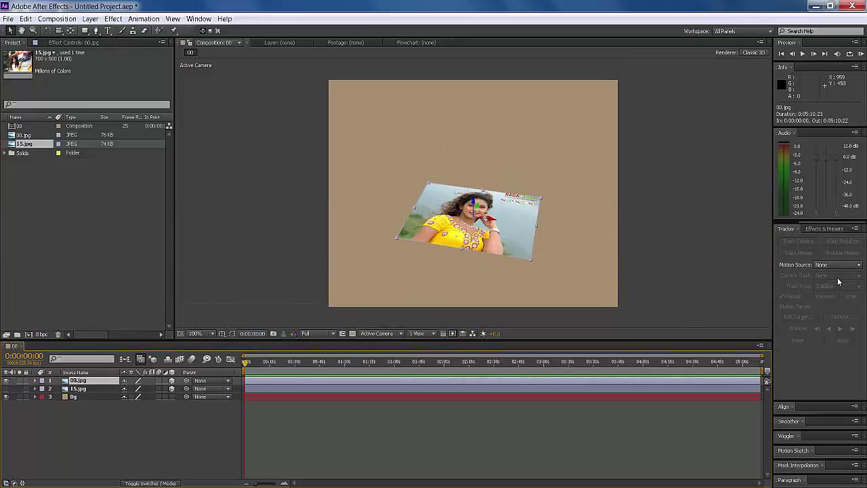
# - Search Effects & Presets for 'pag' and apply CC Page Turn to 00.jpg
pyautogui.click(822, 229)
pyautogui.click(799, 239)
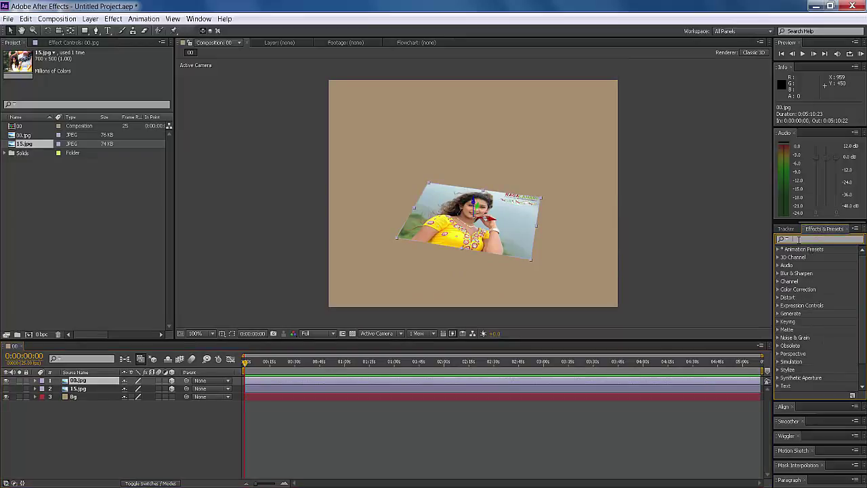
pyautogui.write('page')
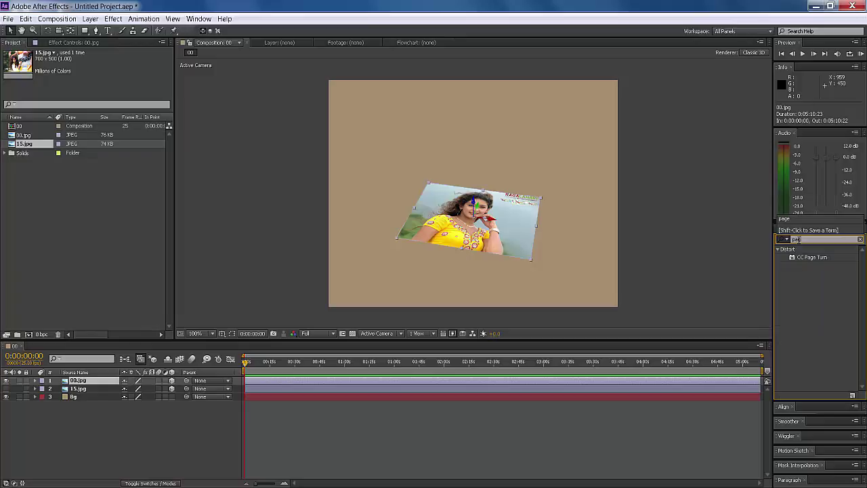
pyautogui.click(806, 256)
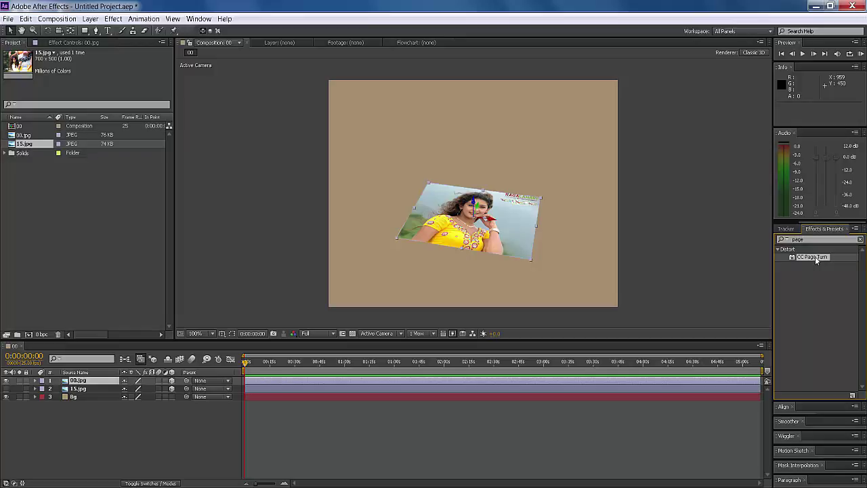
pyautogui.moveTo(815, 256); pyautogui.dragTo(515, 227)
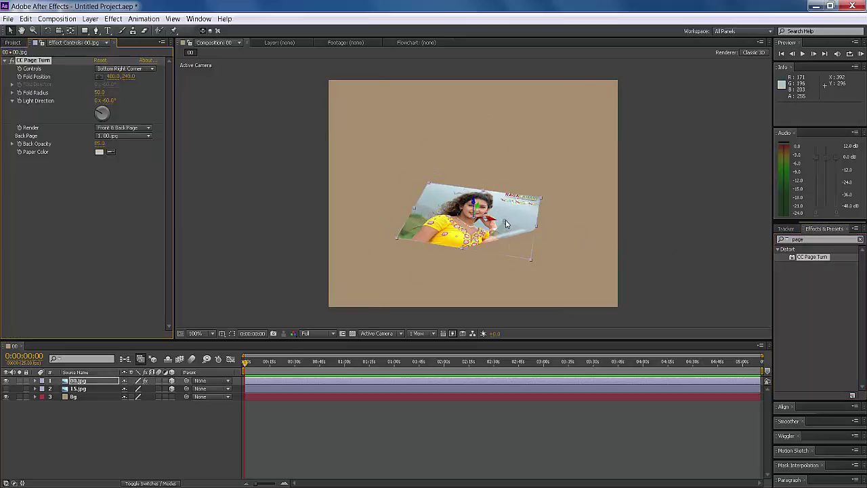
# - Try several fold positions, settling at 711.1, 564.5 so the page lies flat
pyautogui.moveTo(505, 223); pyautogui.dragTo(535, 255)
pyautogui.hotkey('ctrl', 'z')
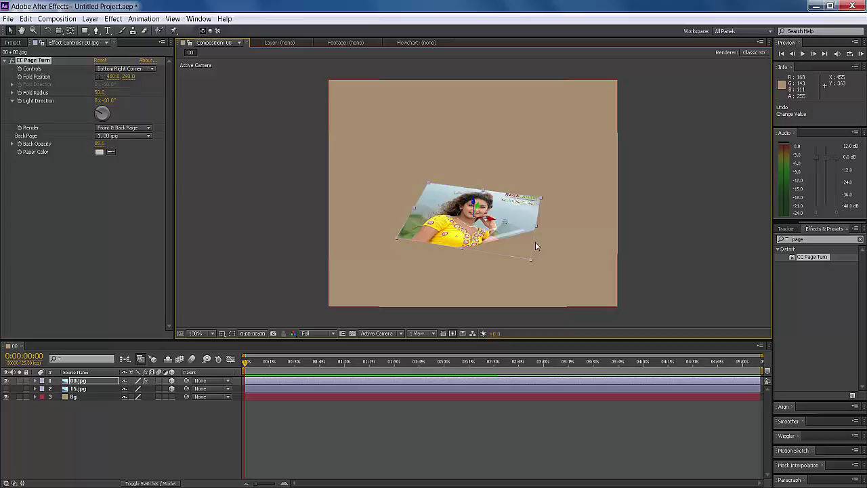
pyautogui.moveTo(504, 222); pyautogui.dragTo(513, 250)
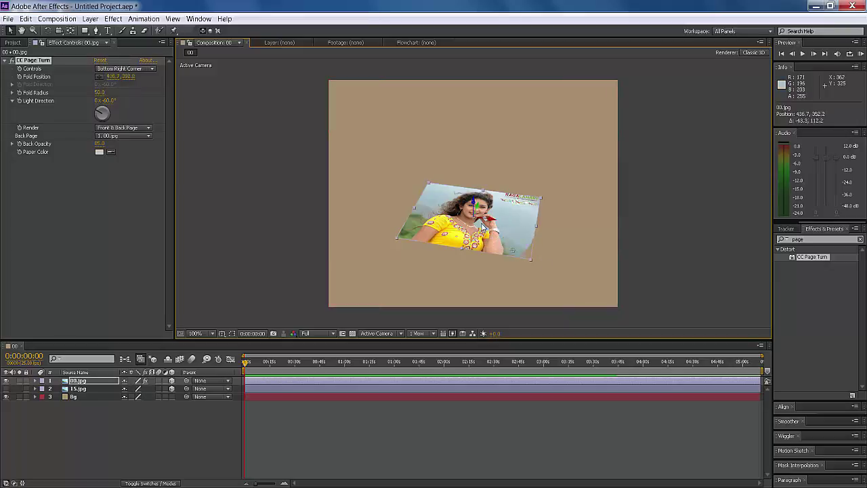
pyautogui.moveTo(473, 221); pyautogui.dragTo(554, 225)
pyautogui.hotkey('ctrl', 'z')
pyautogui.moveTo(503, 217); pyautogui.dragTo(374, 180)
pyautogui.hotkey('ctrl', 'z')
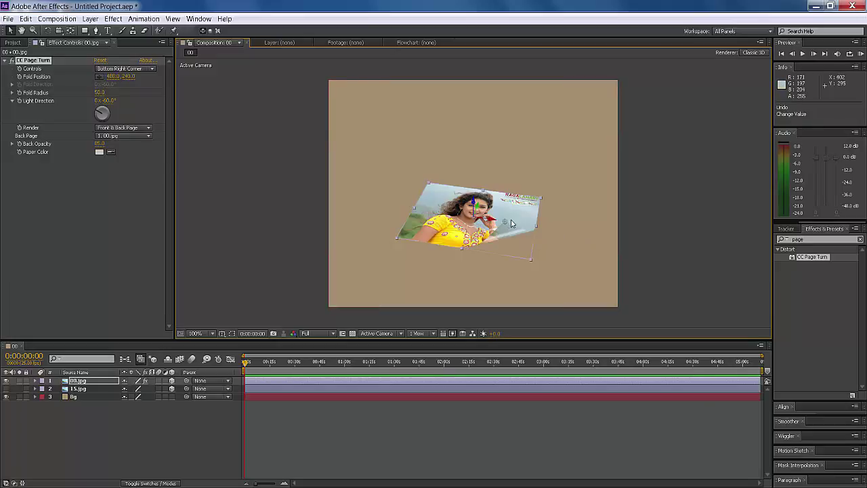
pyautogui.moveTo(505, 222); pyautogui.dragTo(544, 279)
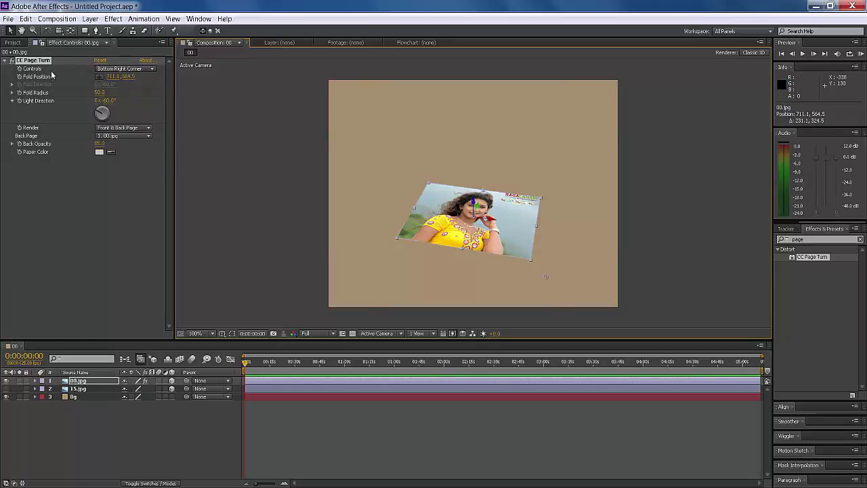
# - Switch CC Page Turn's Controls to Classic UI and place the fold point at 833.9, 249.9
pyautogui.click(124, 69)
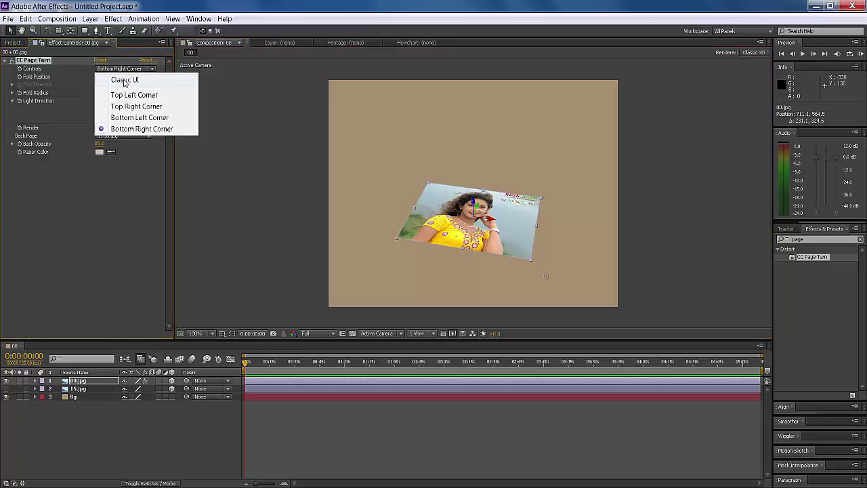
pyautogui.click(124, 80)
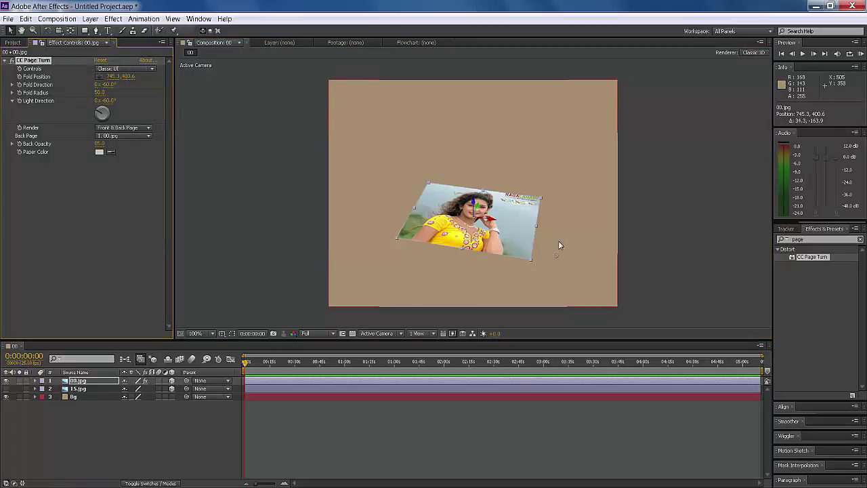
pyautogui.moveTo(560, 226); pyautogui.dragTo(578, 230)
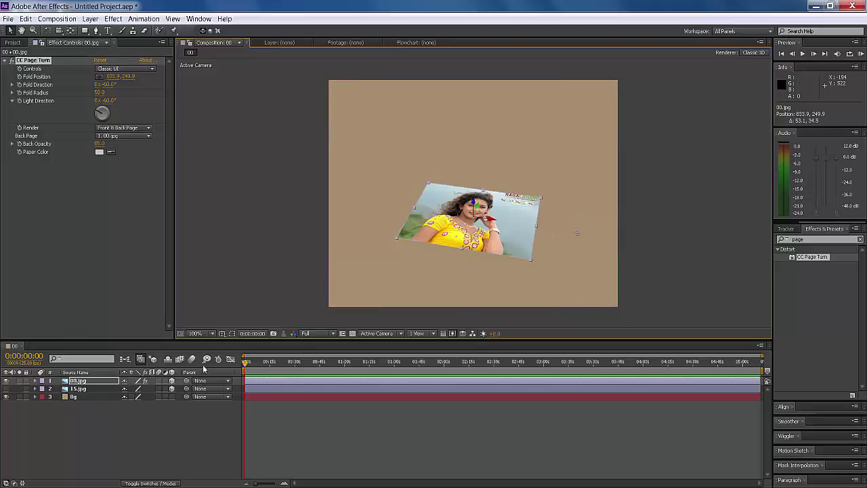
pyautogui.click(78, 381)
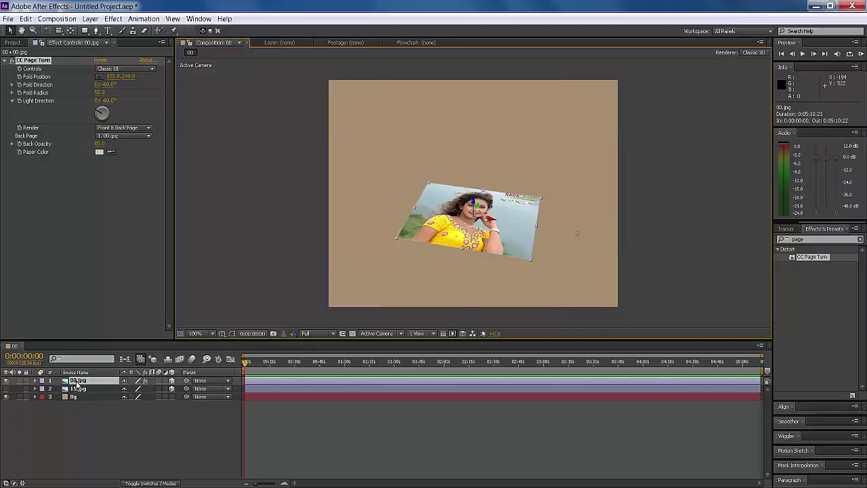
# - Curl 00.jpg with Back Opacity 100 and Back Page None, fold point at 847.1, 278.2
pyautogui.click(33, 61)
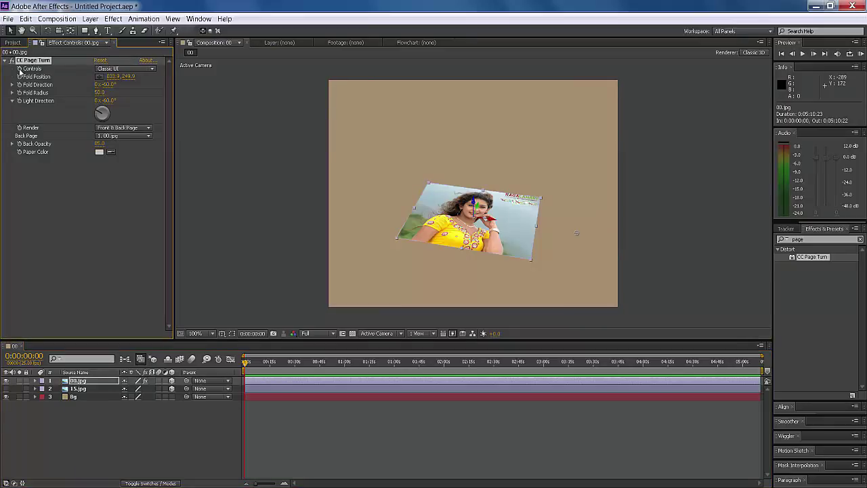
pyautogui.moveTo(576, 237); pyautogui.dragTo(498, 229)
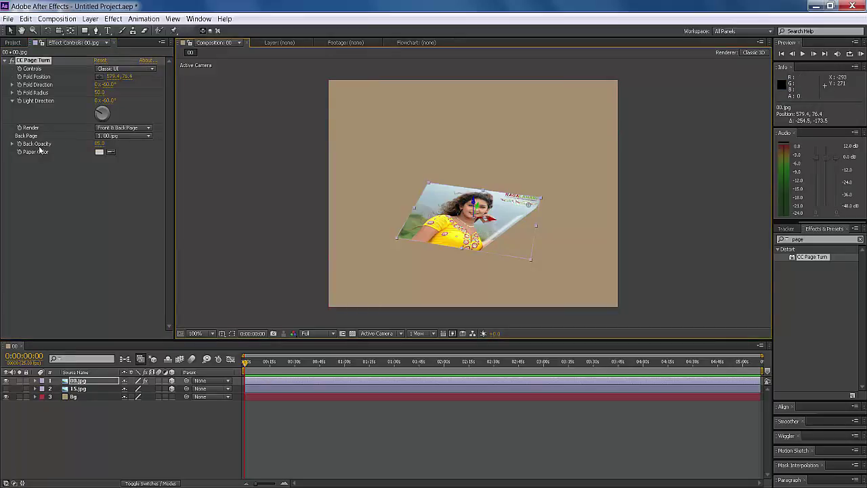
pyautogui.moveTo(100, 144); pyautogui.dragTo(229, 139)
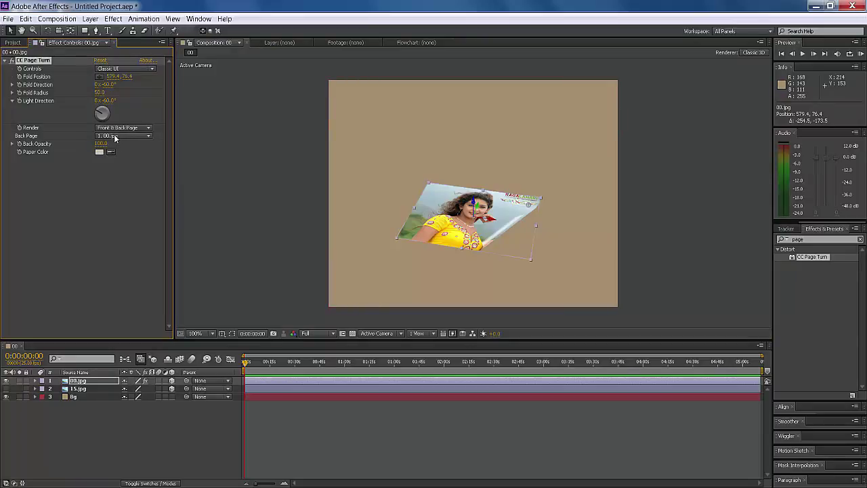
pyautogui.click(116, 137)
pyautogui.click(121, 145)
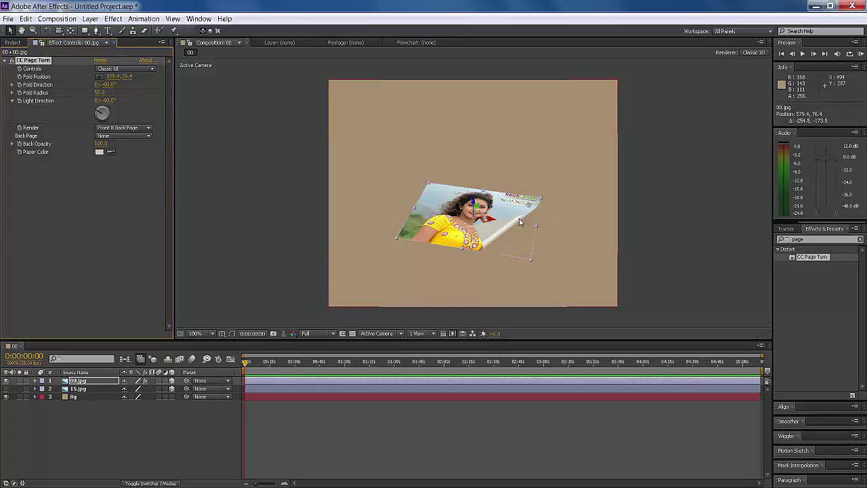
pyautogui.moveTo(532, 202); pyautogui.dragTo(580, 238)
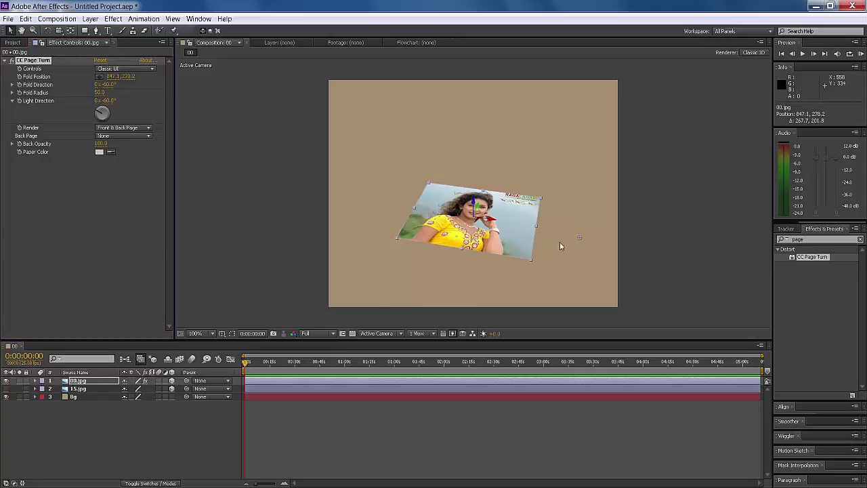
# - Keyframe the 00.jpg fold at 0:00, then peel it fully off the upper left by 0:00:04:02
pyautogui.click(93, 307)
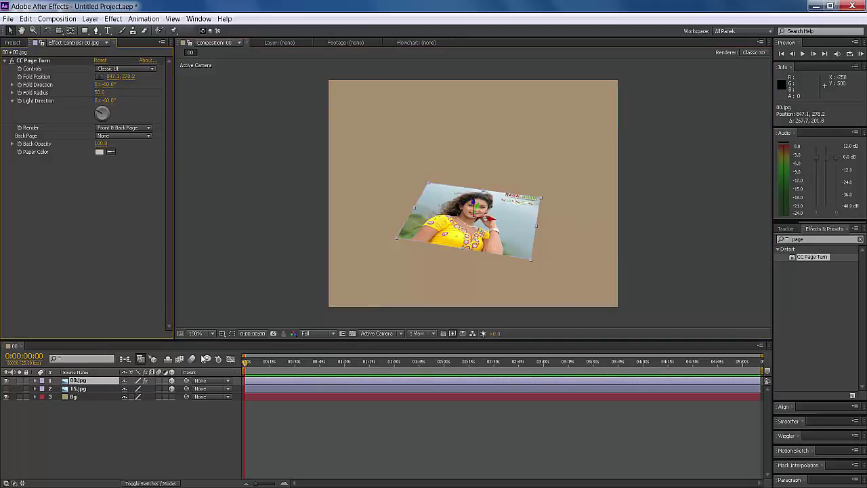
pyautogui.click(31, 62)
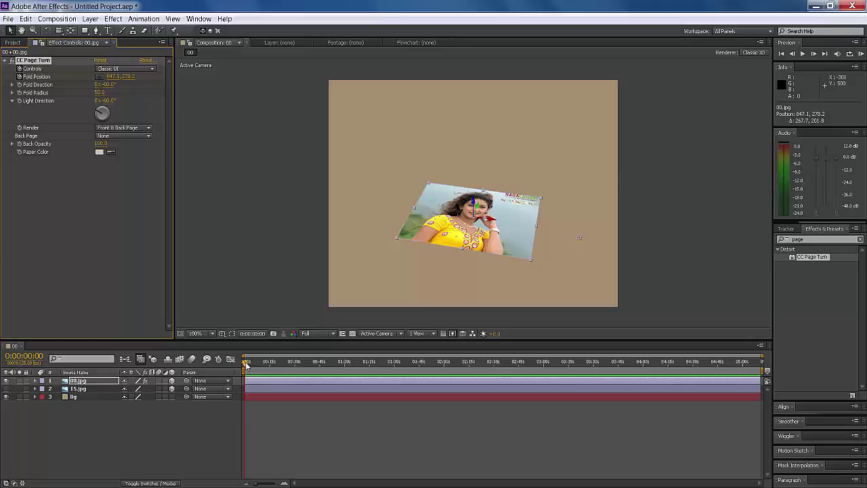
pyautogui.moveTo(247, 365); pyautogui.dragTo(253, 364)
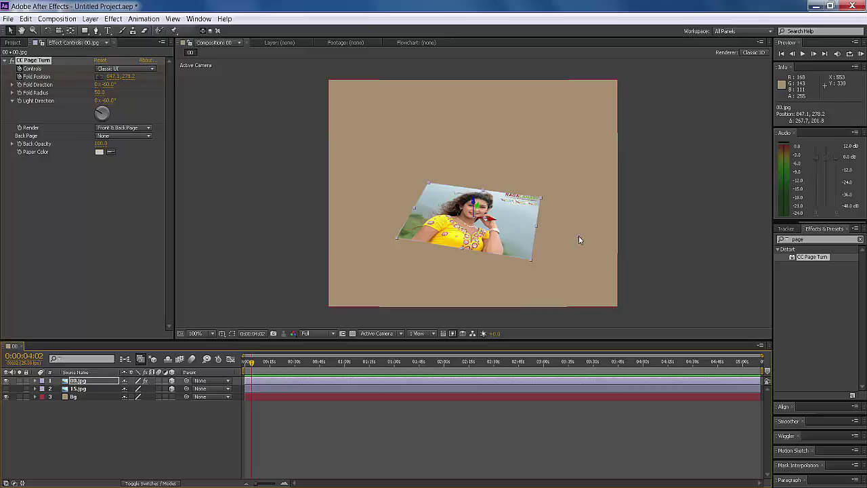
pyautogui.moveTo(530, 256); pyautogui.dragTo(356, 127)
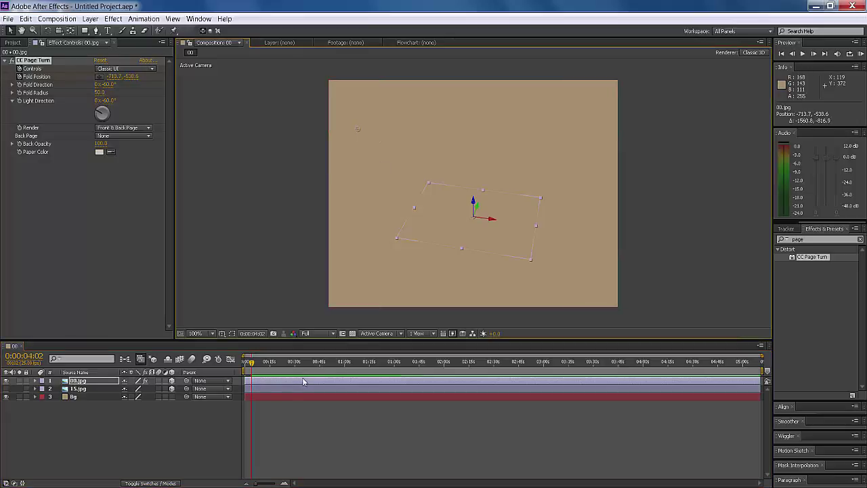
# - Return to the start and preview the 00.jpg page turn
pyautogui.moveTo(249, 364); pyautogui.dragTo(245, 364)
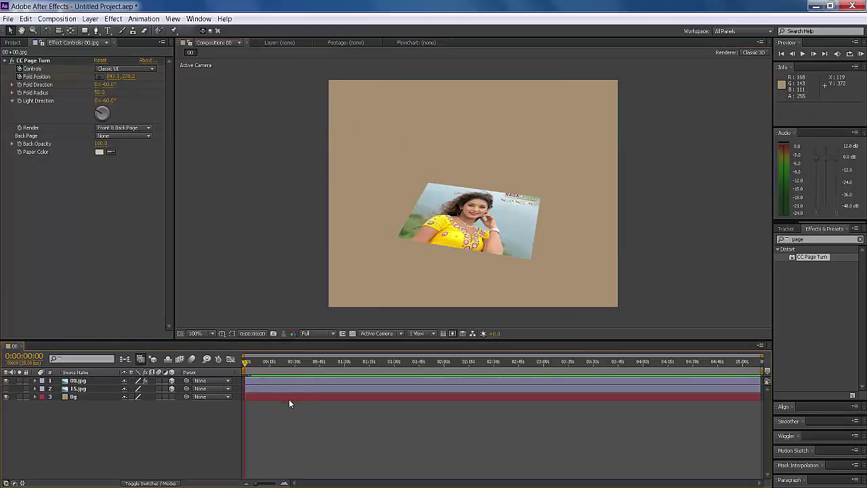
pyautogui.press('space')
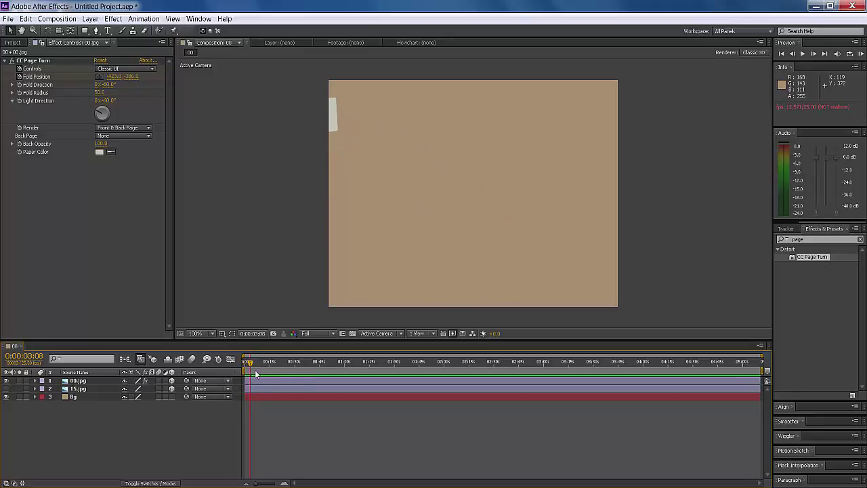
pyautogui.press('space')
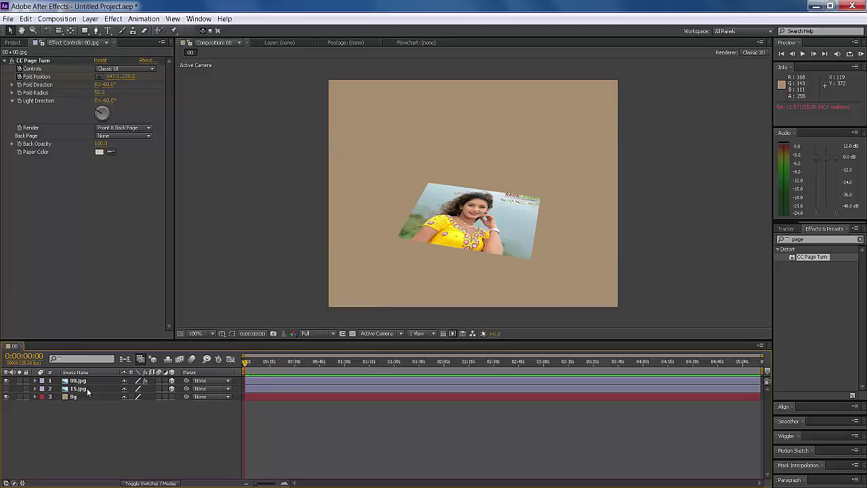
# - Make the 15.jpg layer visible and preview the animation
pyautogui.click(88, 391)
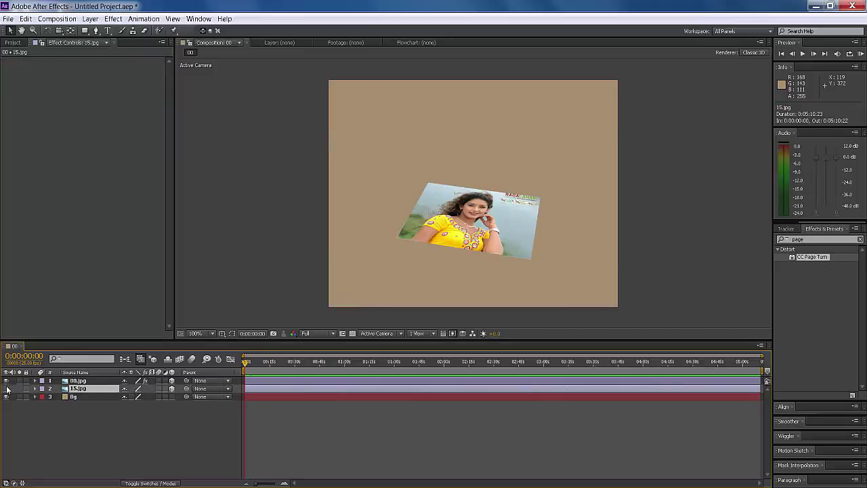
pyautogui.click(6, 389)
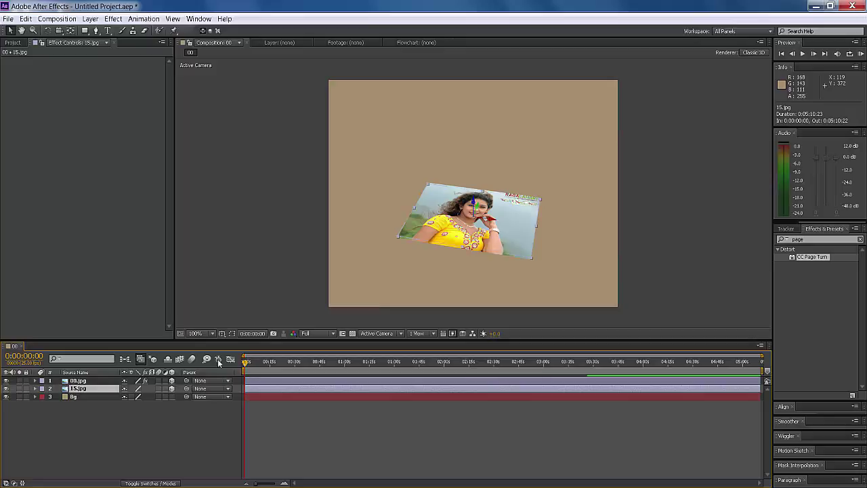
pyautogui.press('space')
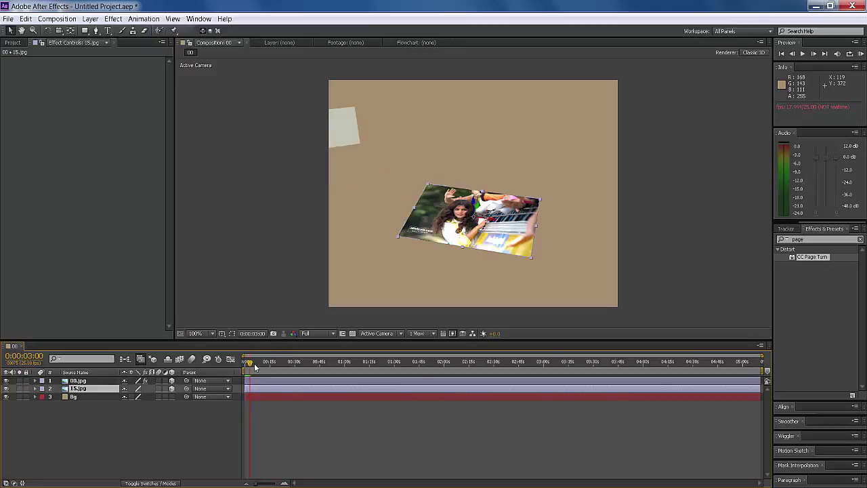
# - Lock and hide the 00.jpg layer, then select 15.jpg
pyautogui.click(74, 381)
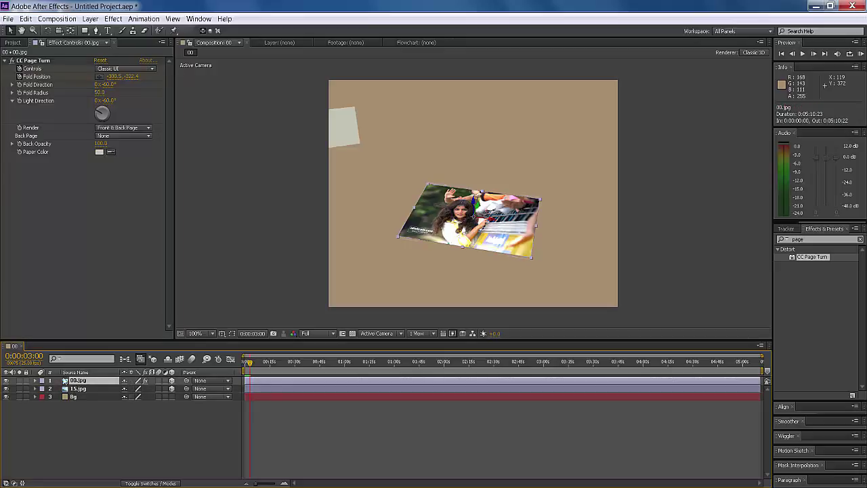
pyautogui.click(25, 382)
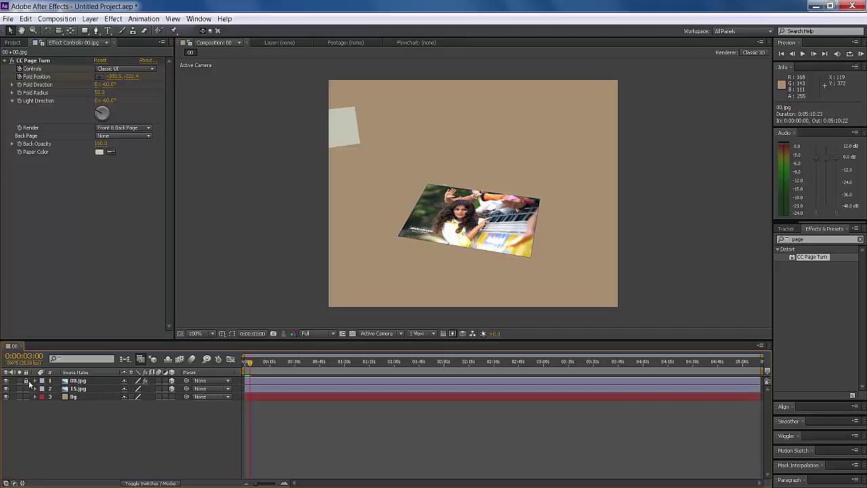
pyautogui.click(8, 381)
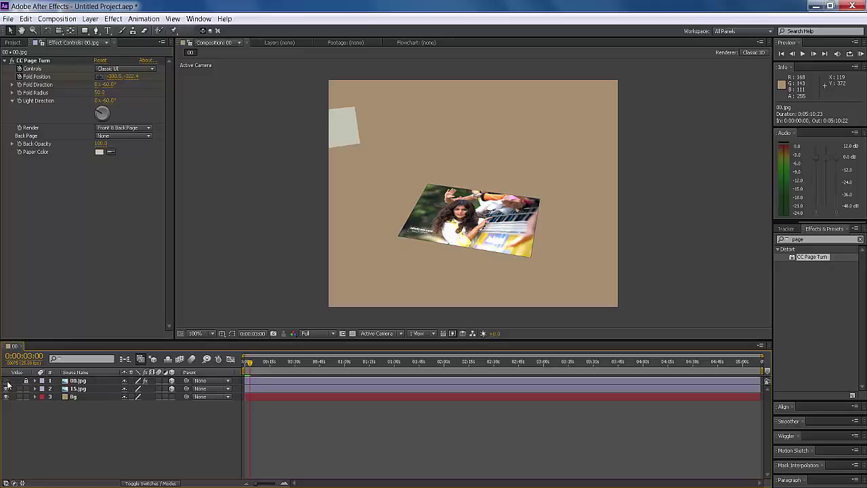
pyautogui.click(79, 389)
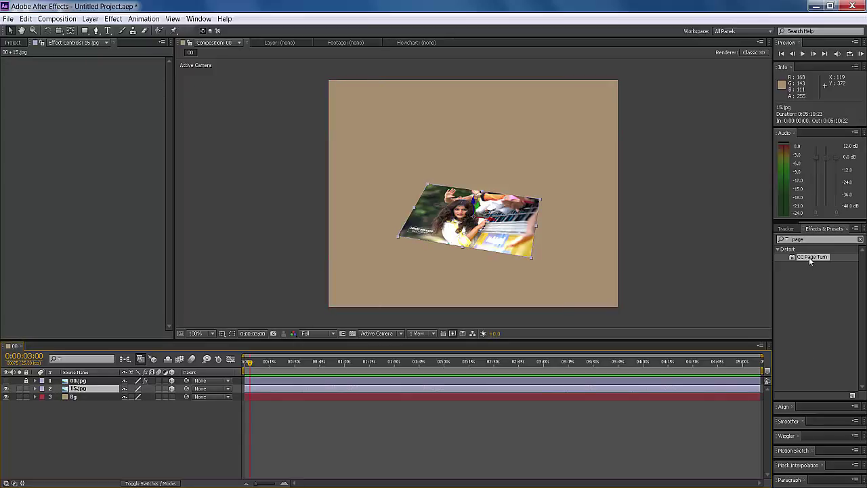
# - Apply CC Page Turn to 15.jpg with Classic UI controls
pyautogui.moveTo(809, 256); pyautogui.dragTo(529, 230)
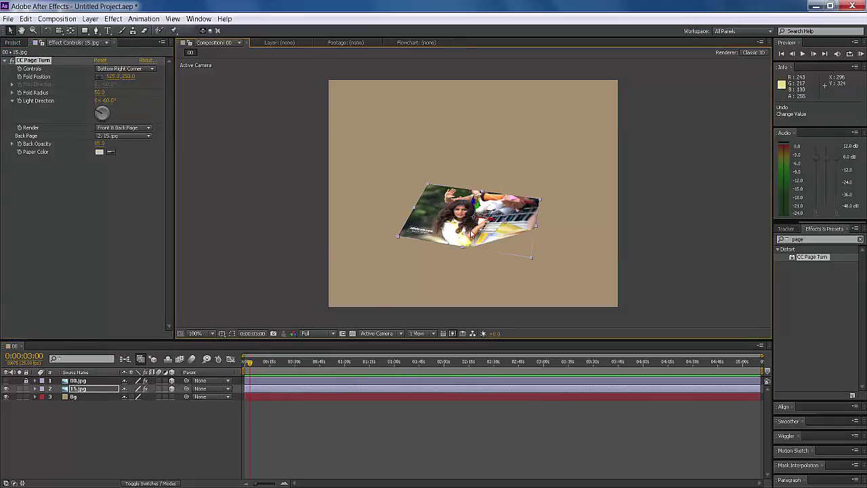
pyautogui.moveTo(531, 256); pyautogui.dragTo(555, 251)
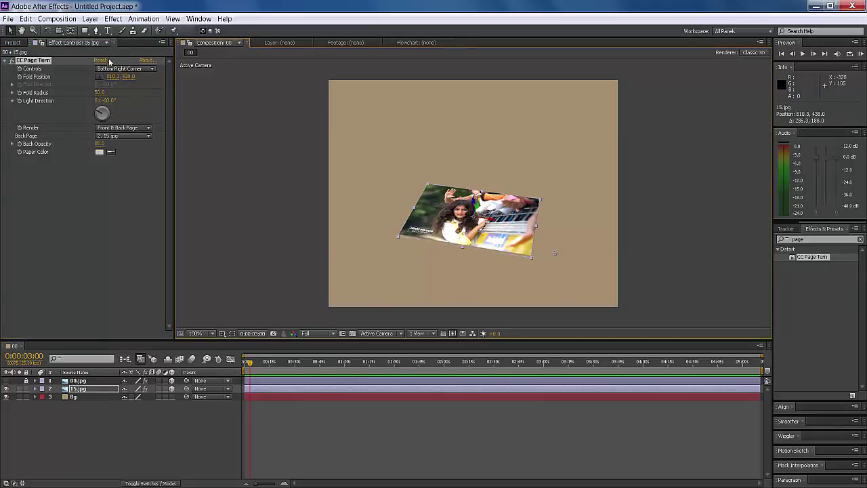
pyautogui.click(125, 68)
pyautogui.click(135, 80)
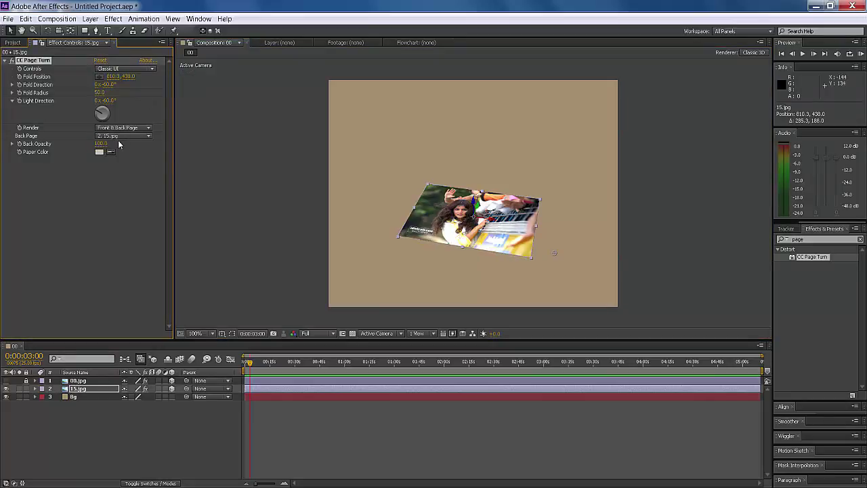
# - Set Back Page to None and push the fold past the corner to 898.2, 310.1
pyautogui.click(119, 136)
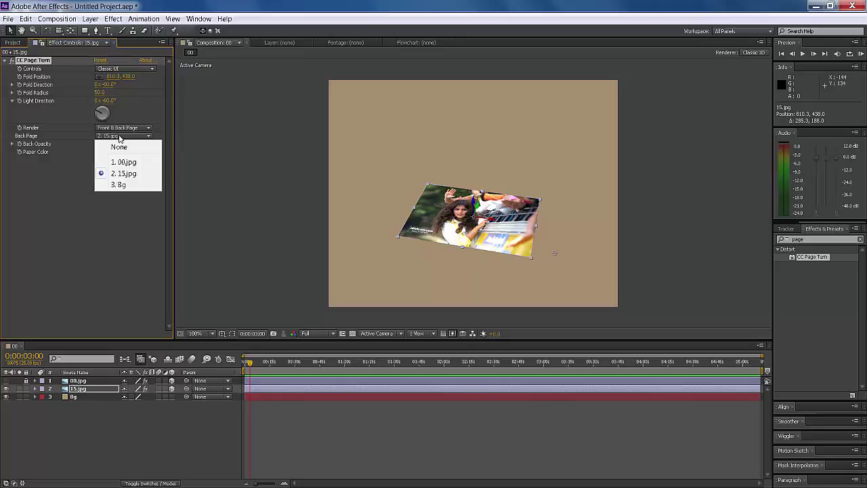
pyautogui.click(119, 147)
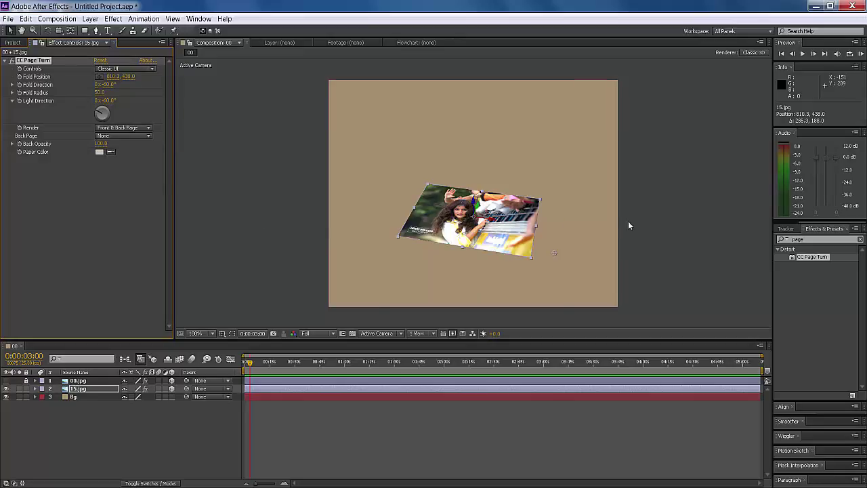
pyautogui.moveTo(554, 253); pyautogui.dragTo(509, 214)
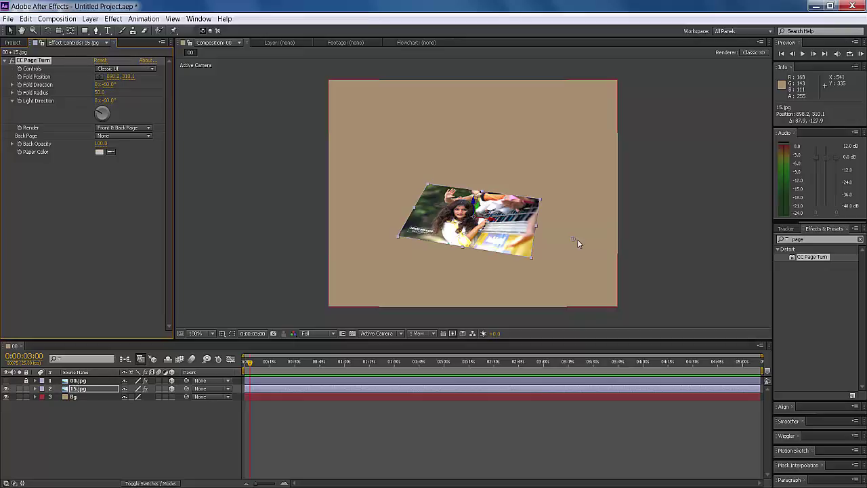
# - Keyframe the 15.jpg fold at 888.7, 301.0, then curl it to -523.6, -435.1 around 0:00:08:04
pyautogui.moveTo(578, 240); pyautogui.dragTo(571, 237)
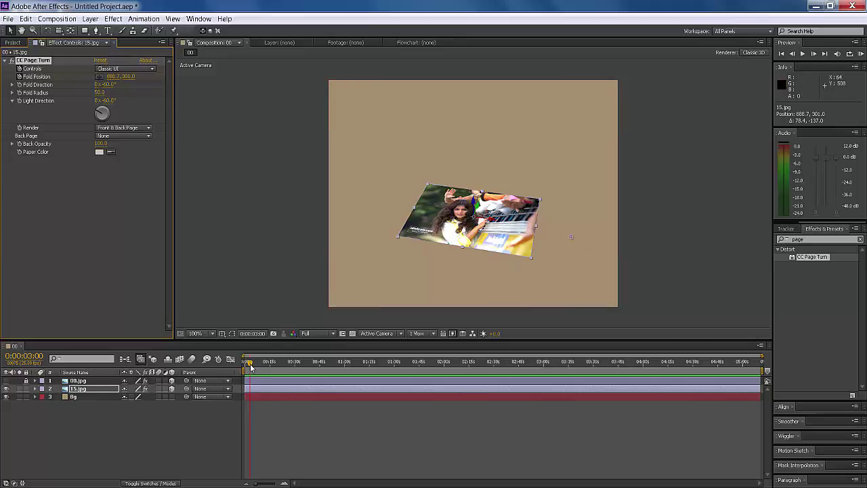
pyautogui.moveTo(249, 364); pyautogui.dragTo(261, 366)
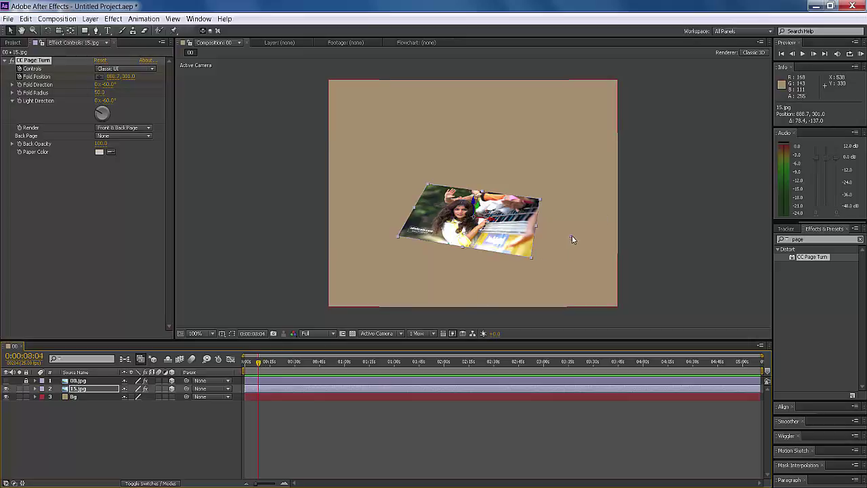
pyautogui.moveTo(572, 238); pyautogui.dragTo(368, 140)
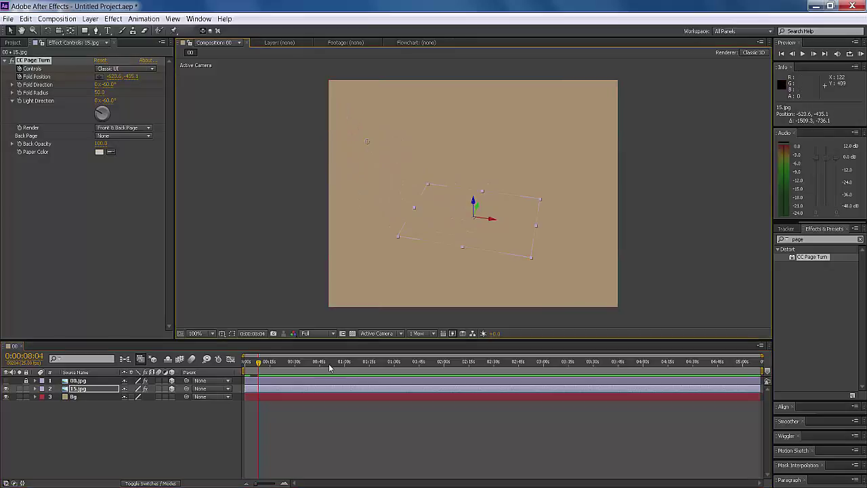
# - Deselect the layer, return to the first frame and preview the page turn
pyautogui.click(200, 437)
pyautogui.press('Home')
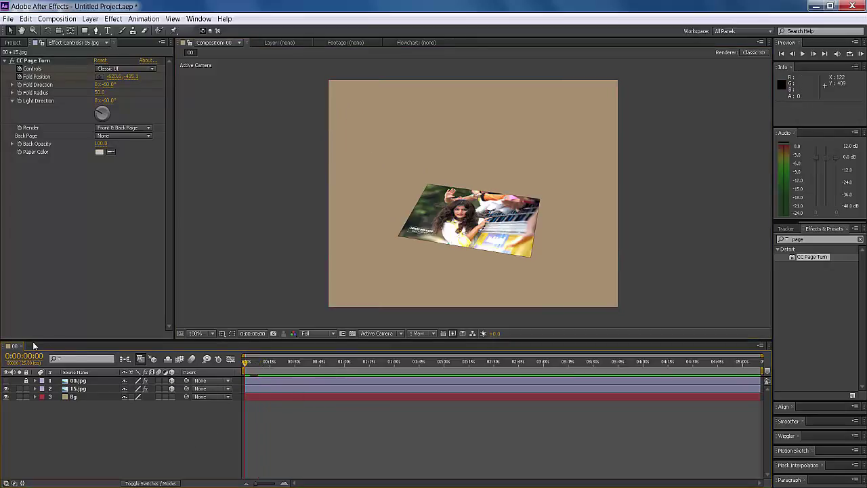
pyautogui.press('space')
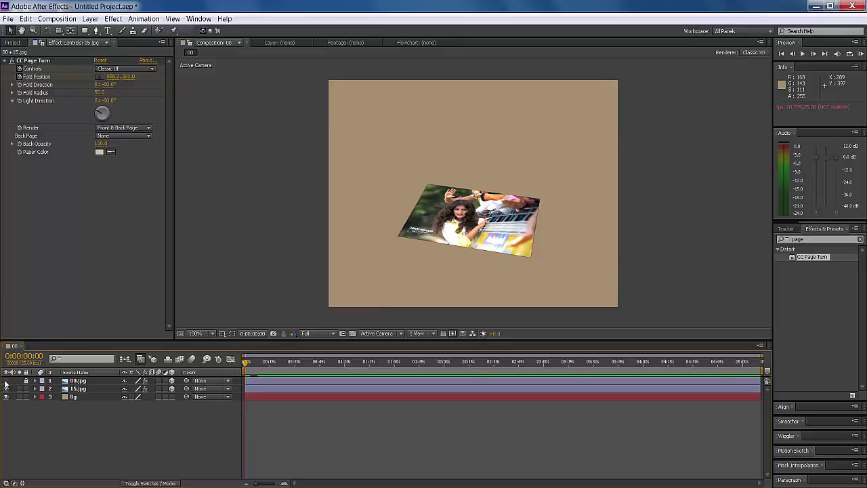
# - Unhide 00.jpg and preview both page turns playing in sequence, replaying from the start
pyautogui.click(6, 381)
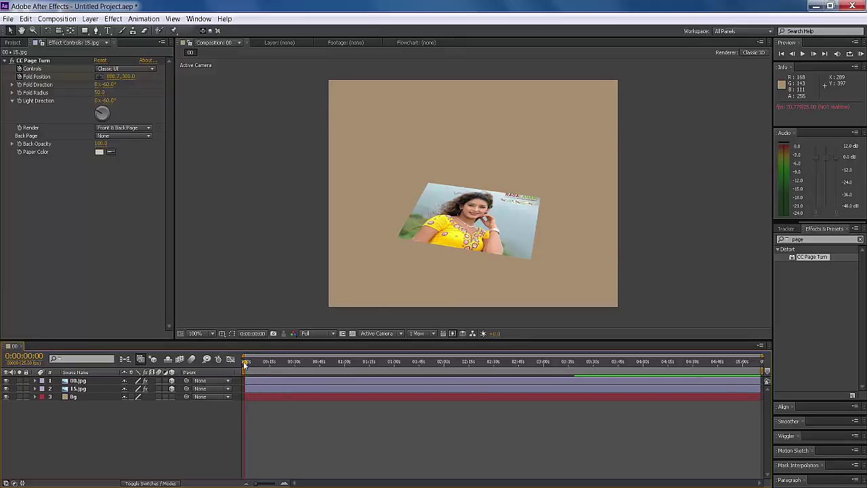
pyautogui.press('space')
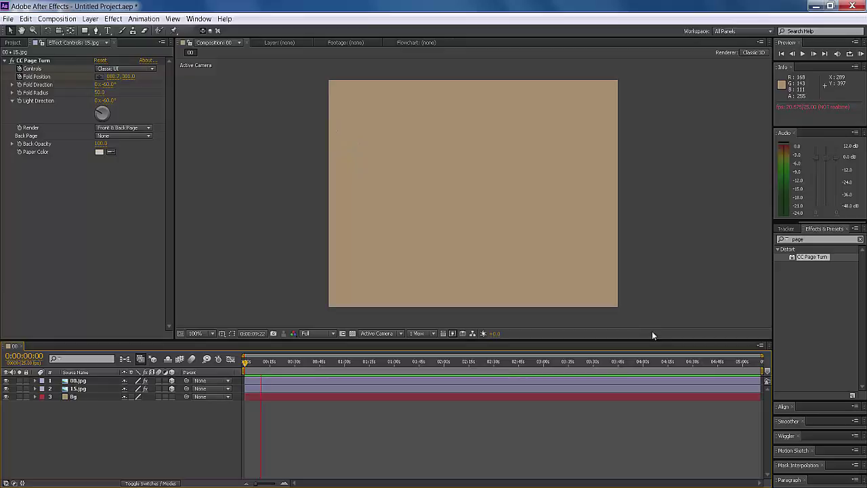
pyautogui.click(342, 386)
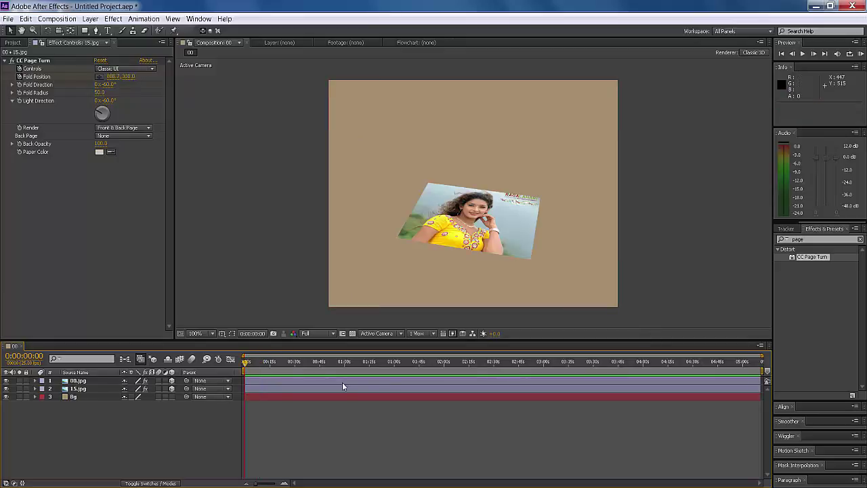
pyautogui.press('space')
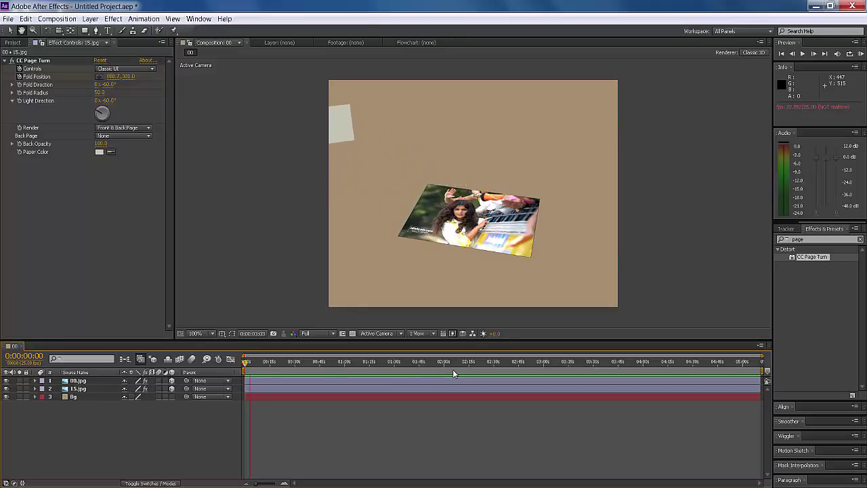
pyautogui.click(252, 361)
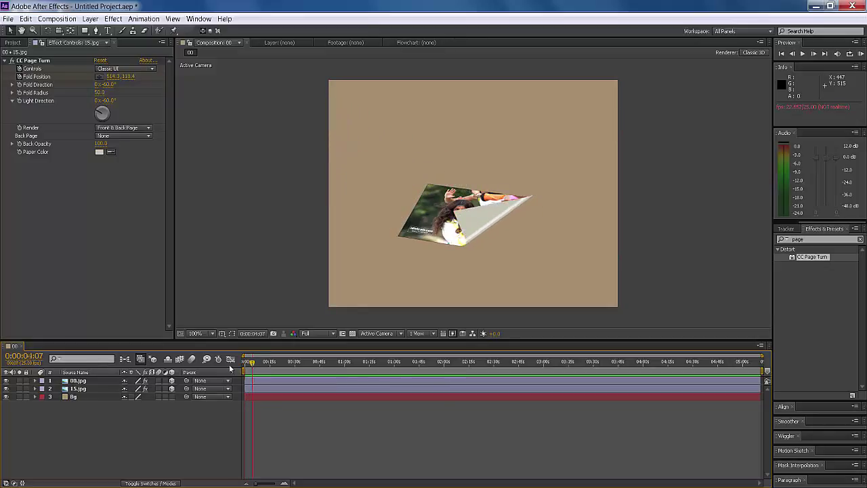
pyautogui.press('Home')
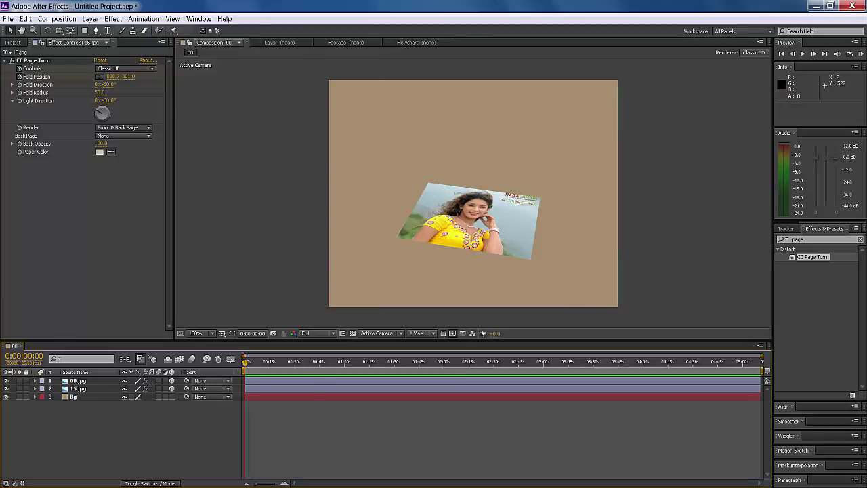
pyautogui.press('space')
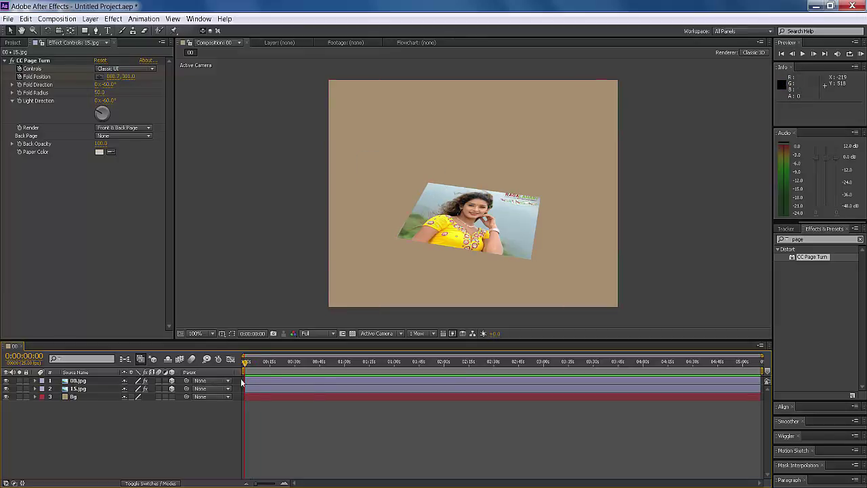